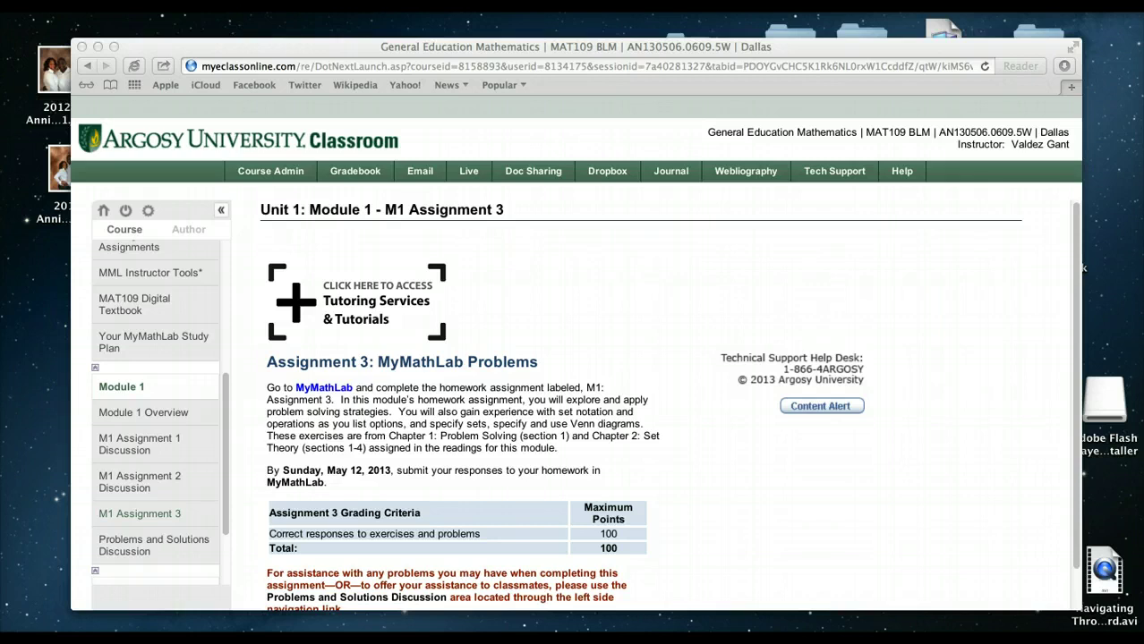
Step: Go from the Module 1 course page to MyMathLab and open Question 1 of the M1: Assignment 3 homework
{"action": "left_click", "coordinate": [227, 410]}
{"action": "left_click_drag", "start_coordinate": [228, 410], "coordinate": [227, 417]}
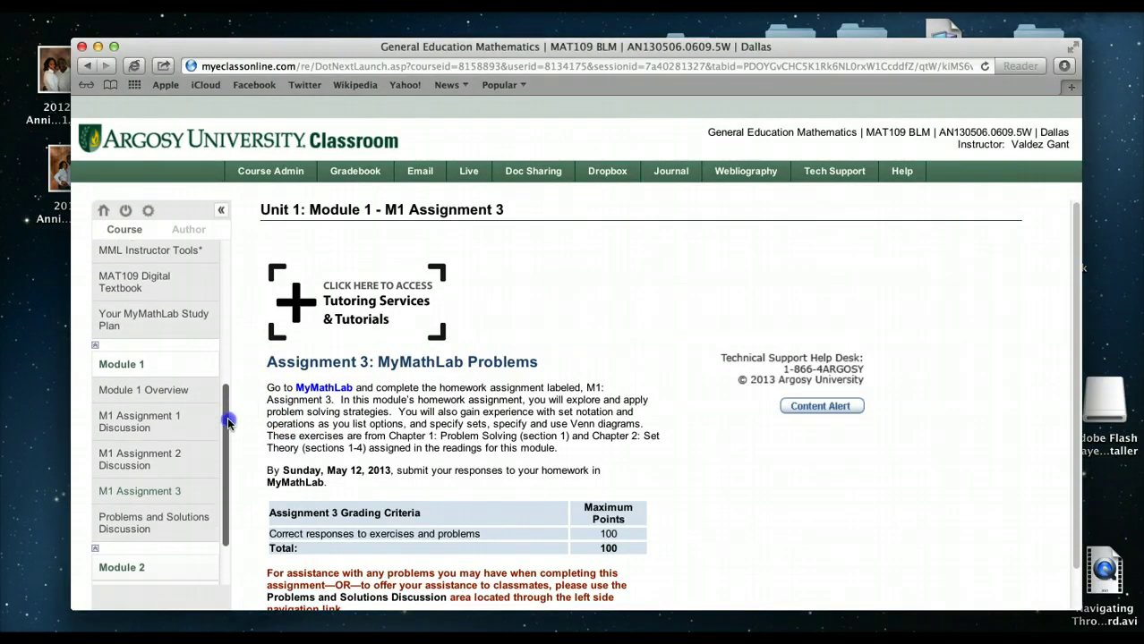
{"action": "left_click", "coordinate": [338, 394]}
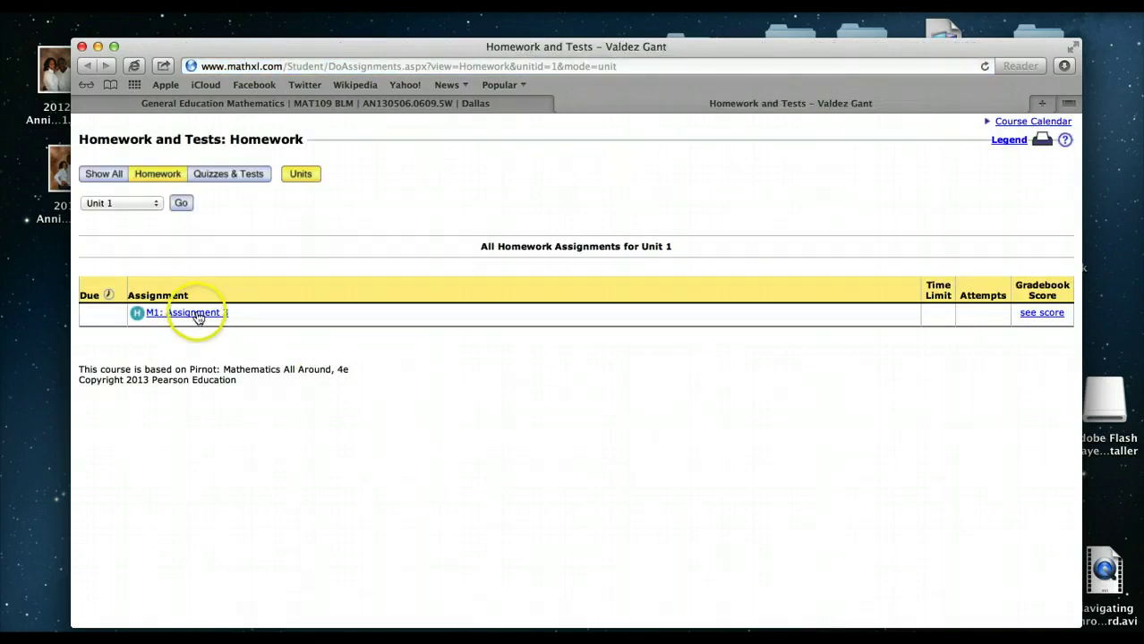
{"action": "left_click", "coordinate": [205, 316]}
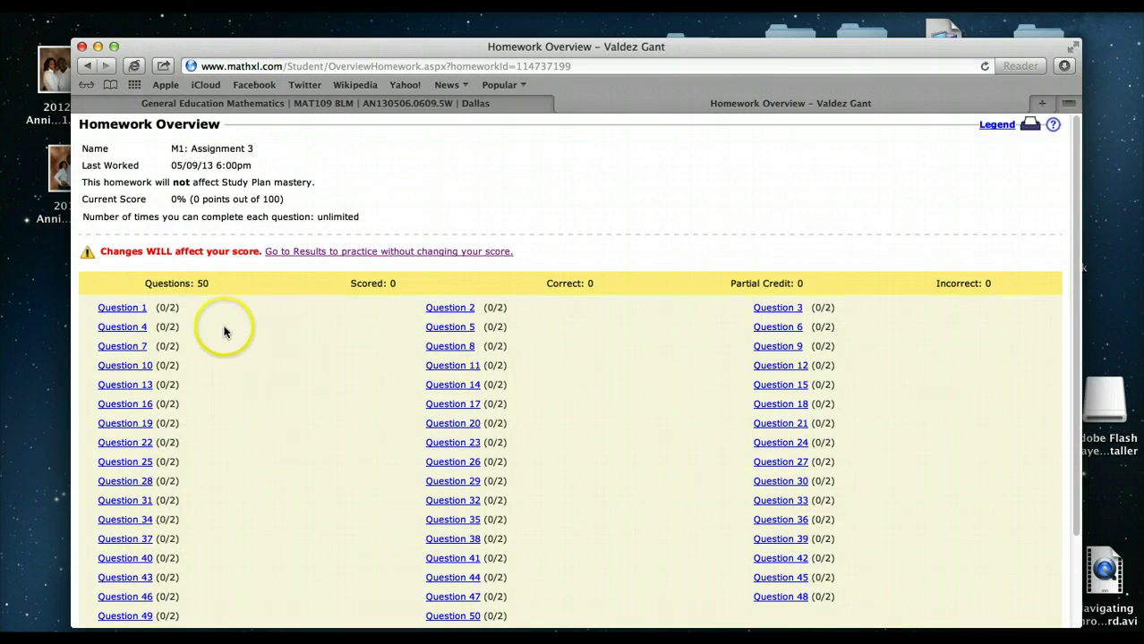
{"action": "scroll", "coordinate": [277, 344], "scroll_direction": "down", "scroll_amount": 2}
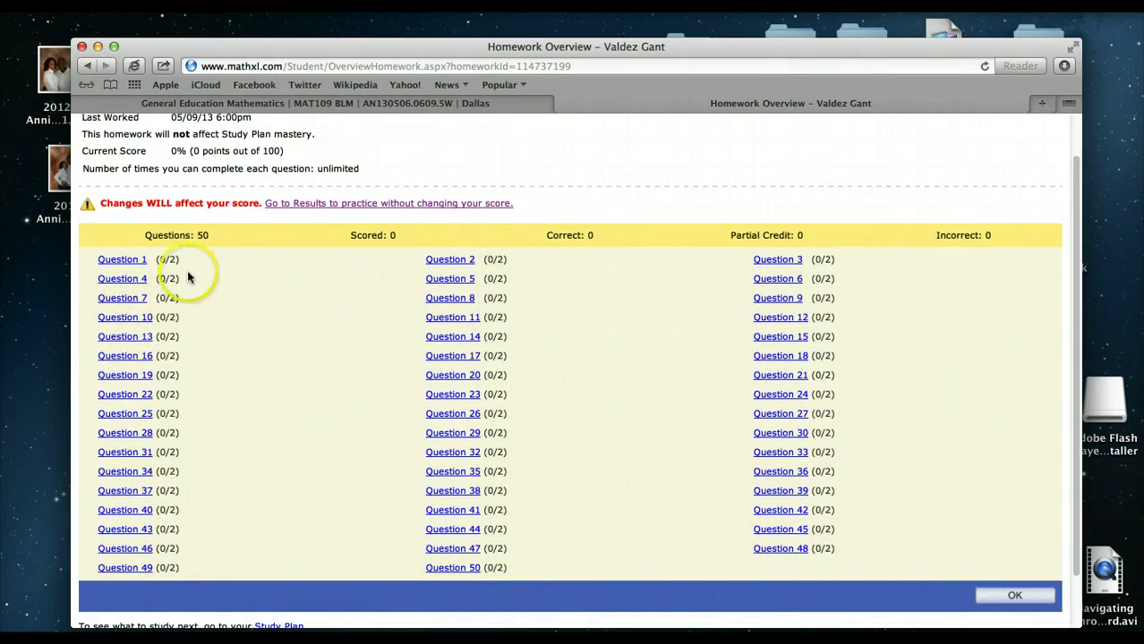
{"action": "left_click", "coordinate": [138, 260]}
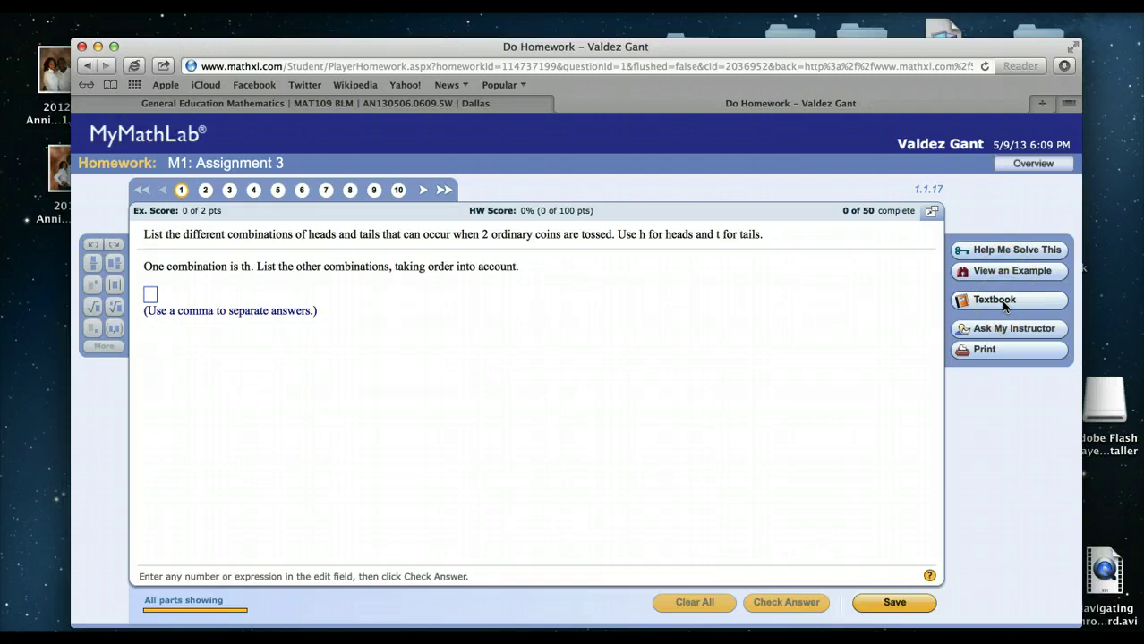
Step: Start the Help Me Solve This guide for Question 1 and continue to its first answer part
{"action": "left_click", "coordinate": [1008, 330]}
{"action": "left_click", "coordinate": [1002, 251]}
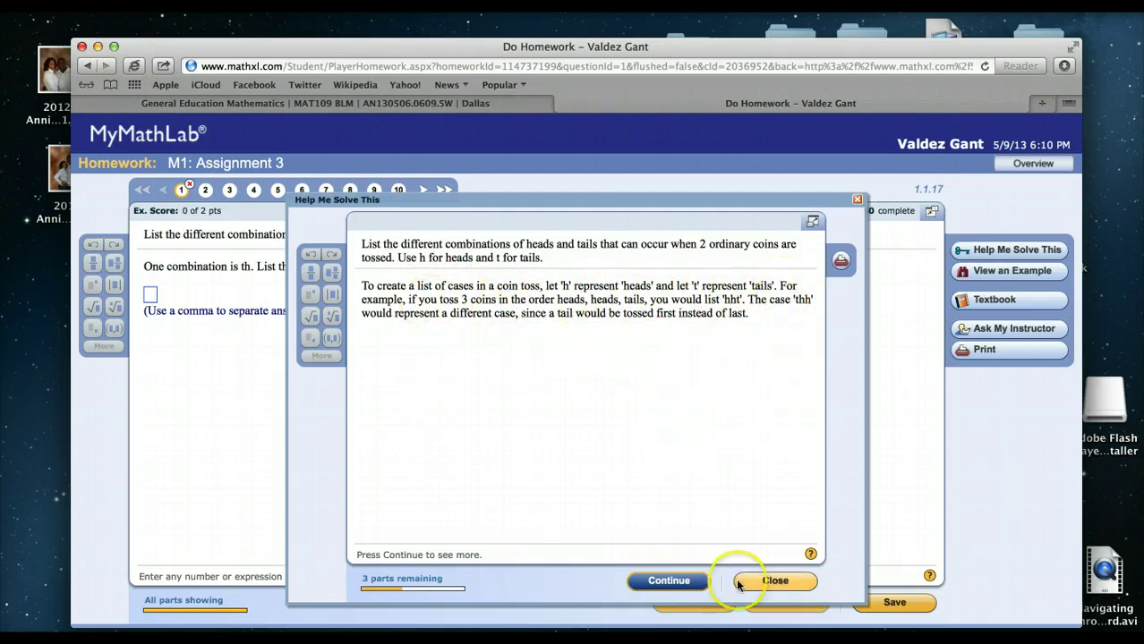
{"action": "left_click", "coordinate": [676, 580]}
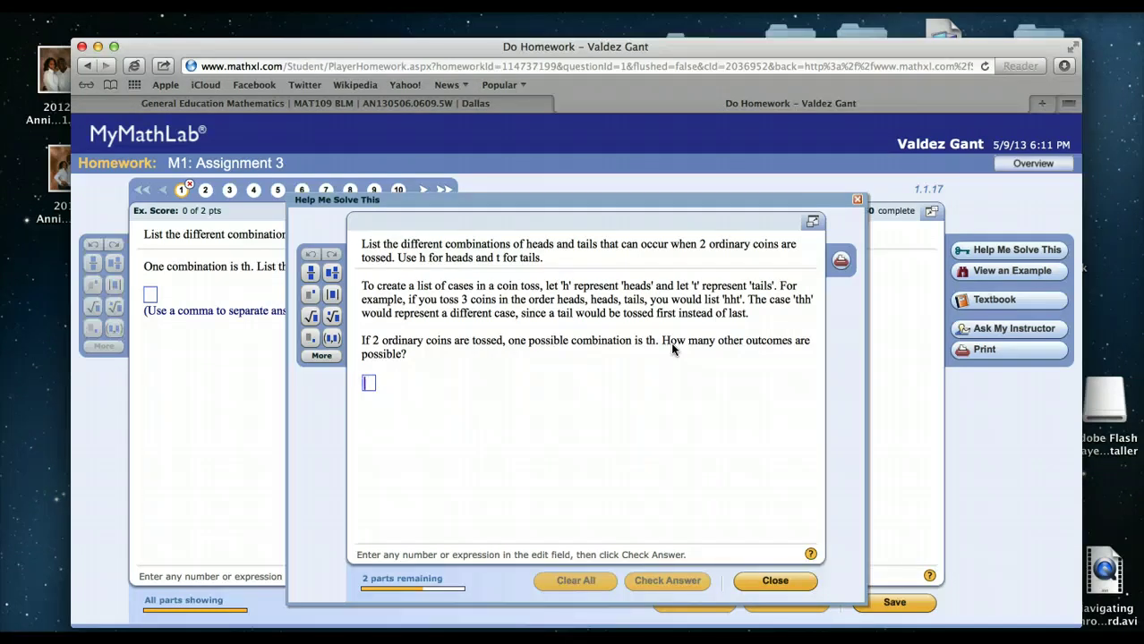
Step: Enter 5 as the number of other outcomes in the guide, check it twice and dismiss the feedback each time
{"action": "type", "text": "5"}
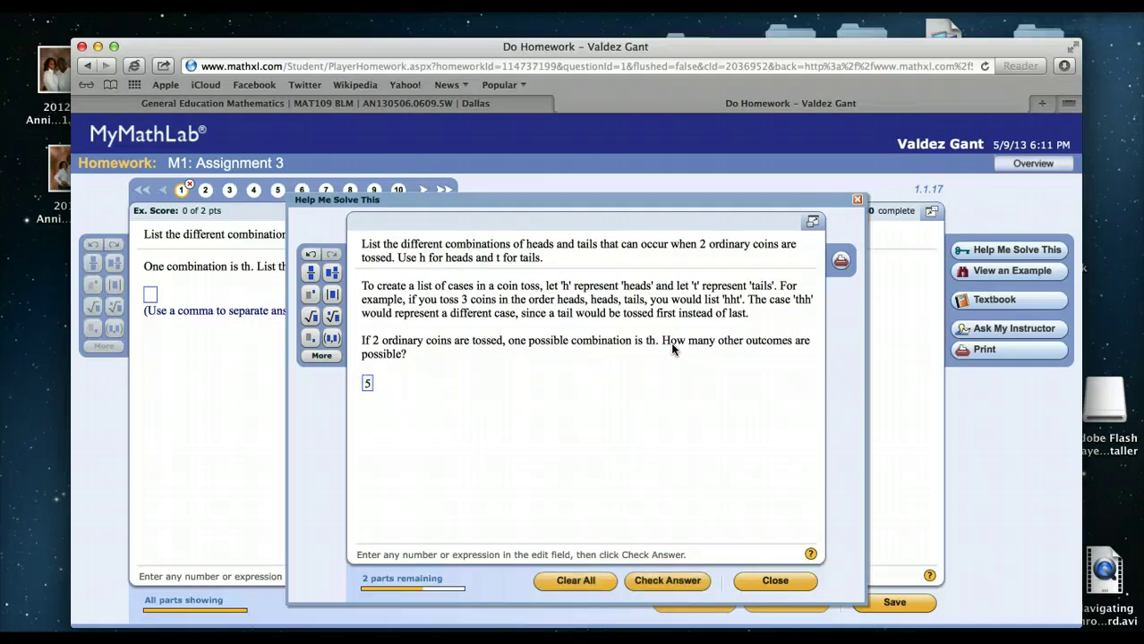
{"action": "left_click", "coordinate": [680, 581]}
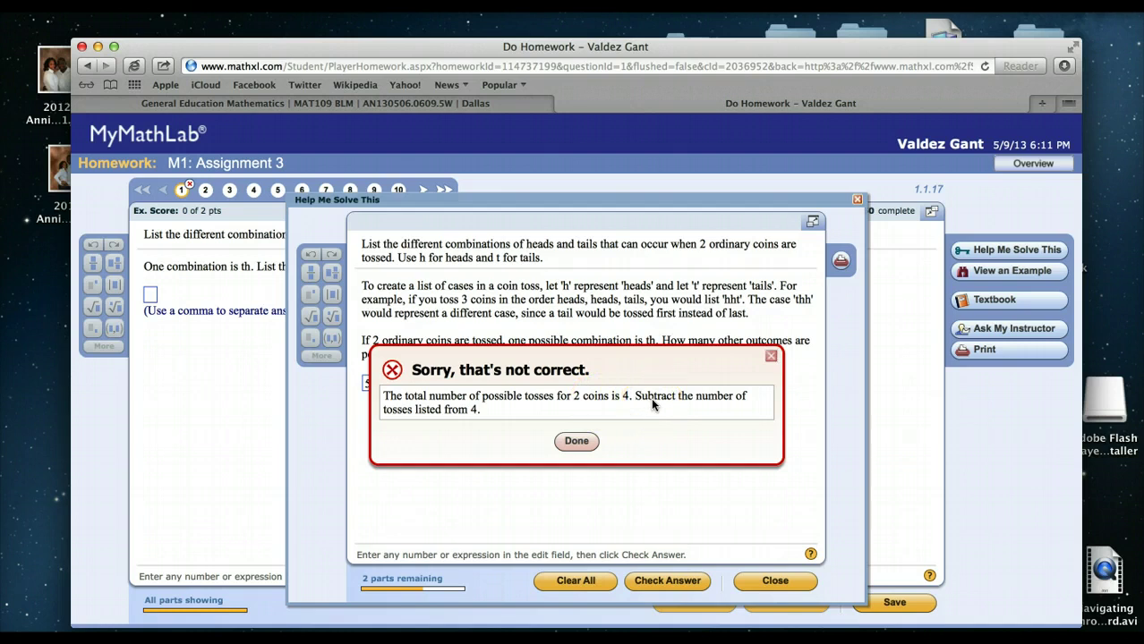
{"action": "left_click", "coordinate": [576, 442]}
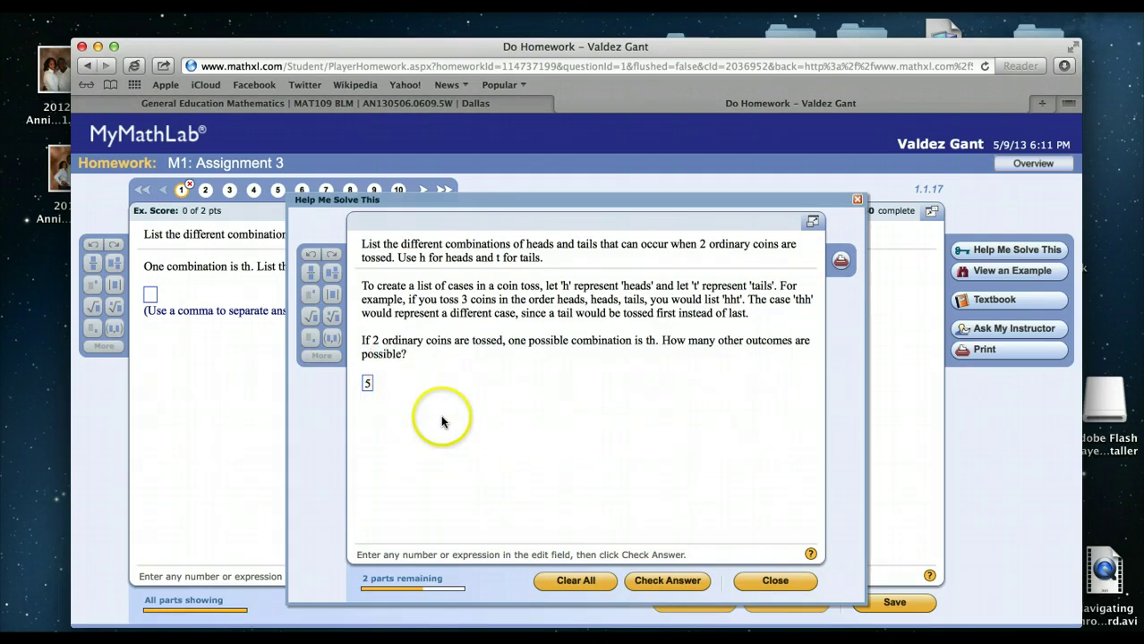
{"action": "left_click", "coordinate": [664, 584]}
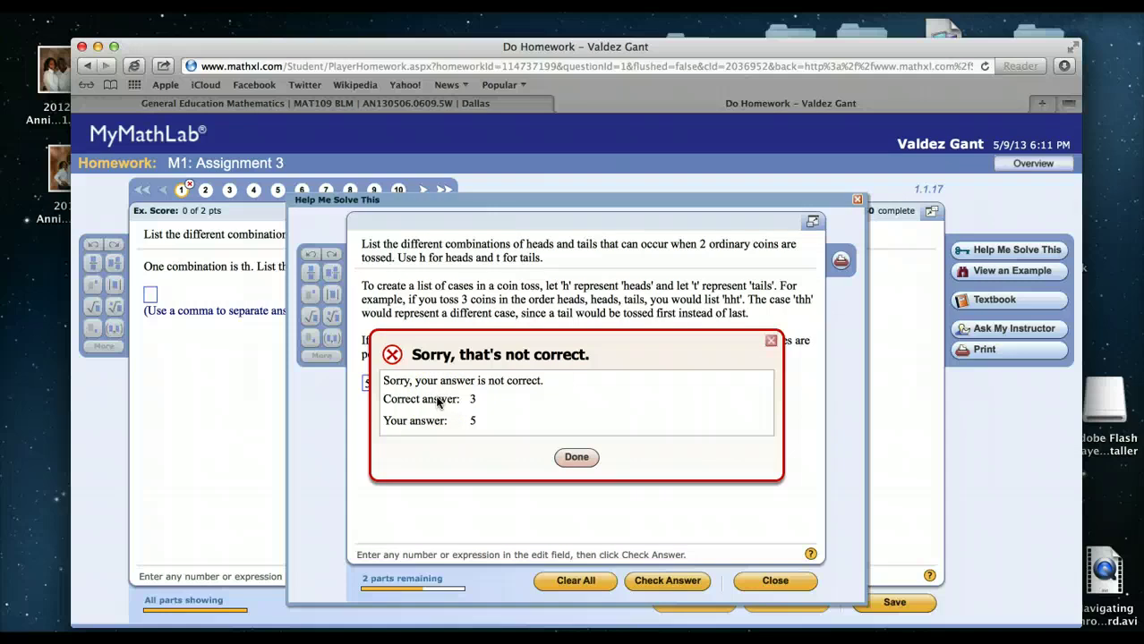
{"action": "left_click", "coordinate": [574, 458]}
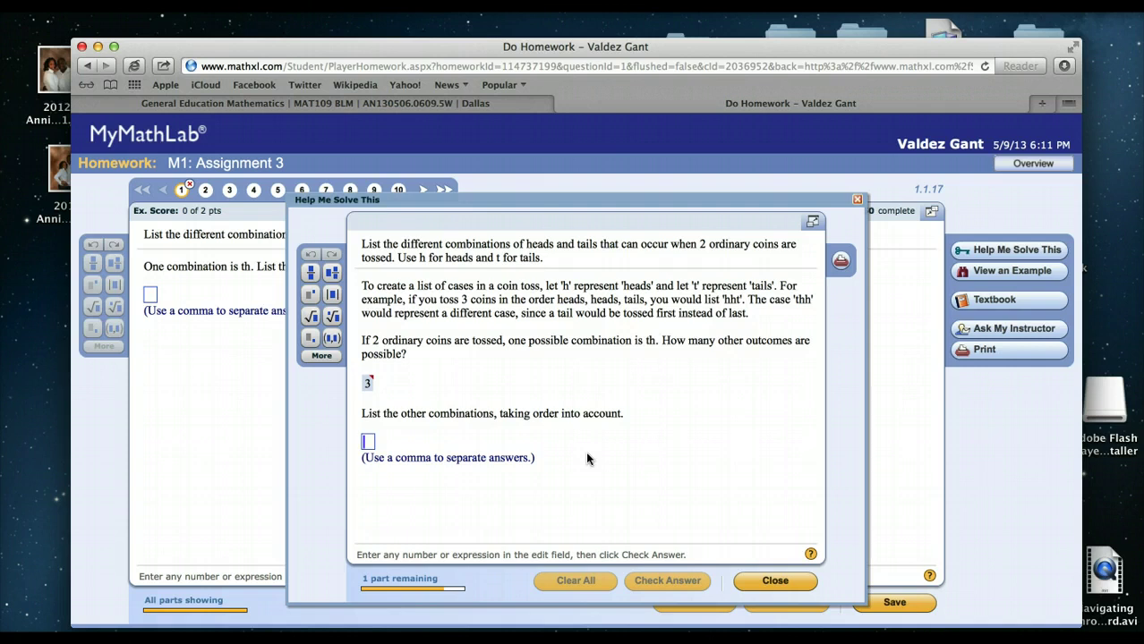
Step: Enter 6 for the guide's list of other combinations, check it twice, dismiss the feedback and close the guide
{"action": "type", "text": "6"}
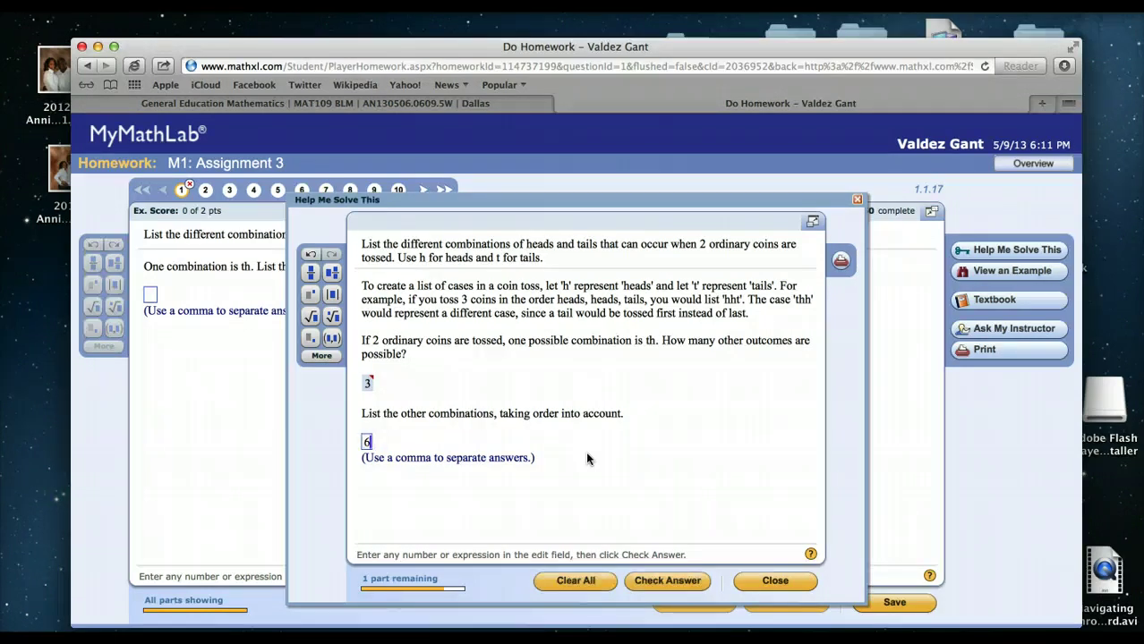
{"action": "left_click", "coordinate": [678, 580]}
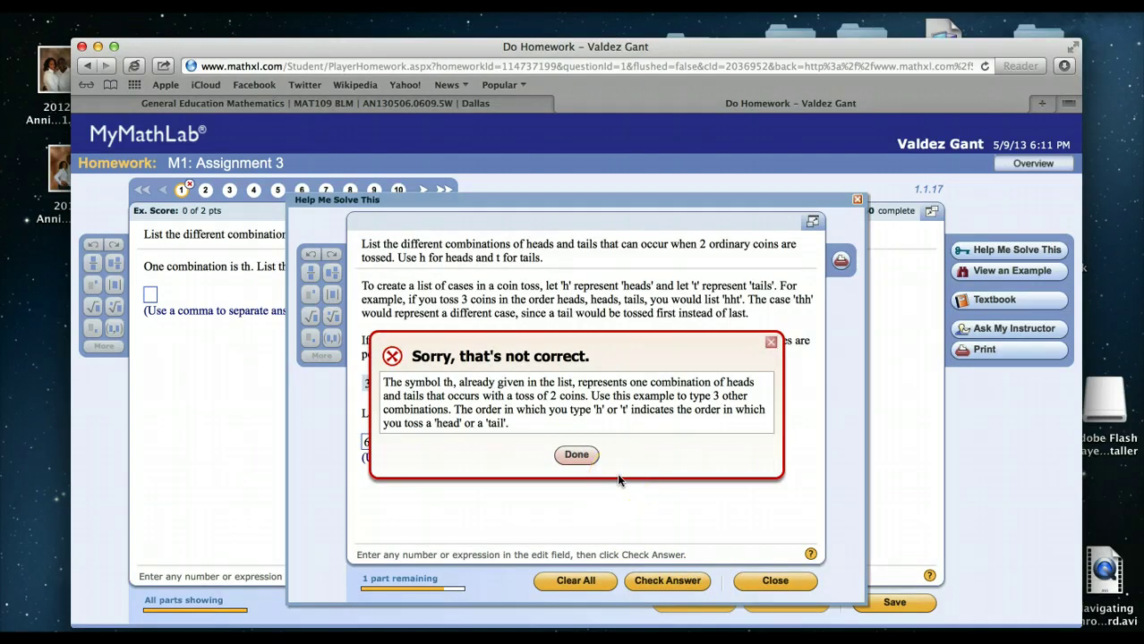
{"action": "left_click", "coordinate": [582, 455]}
{"action": "left_click", "coordinate": [671, 587]}
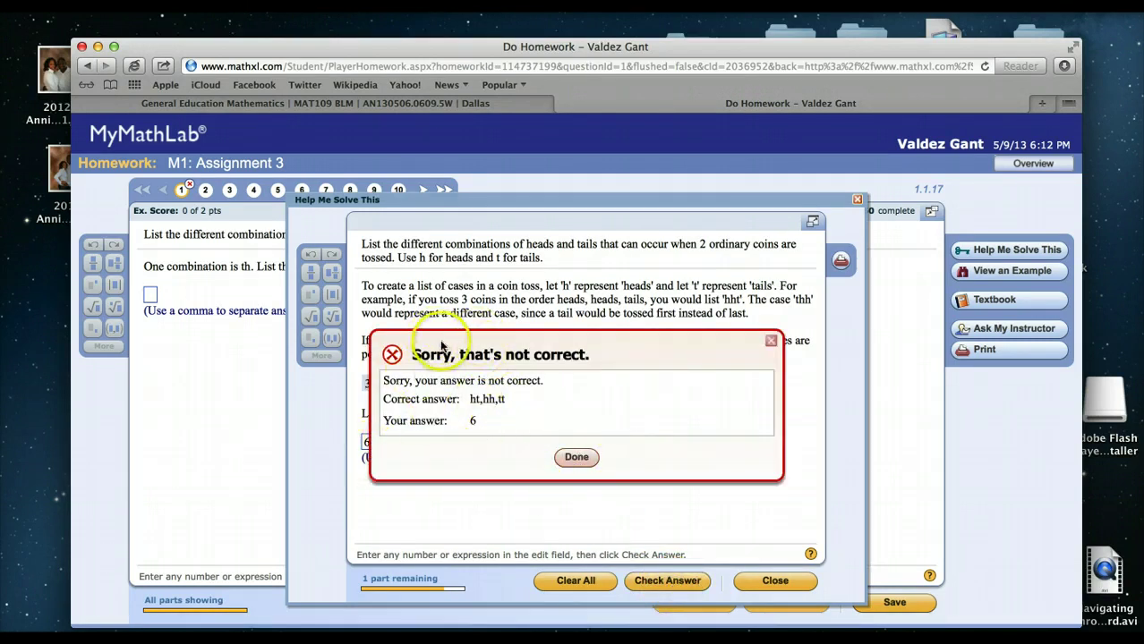
{"action": "left_click_drag", "start_coordinate": [444, 343], "coordinate": [609, 282]}
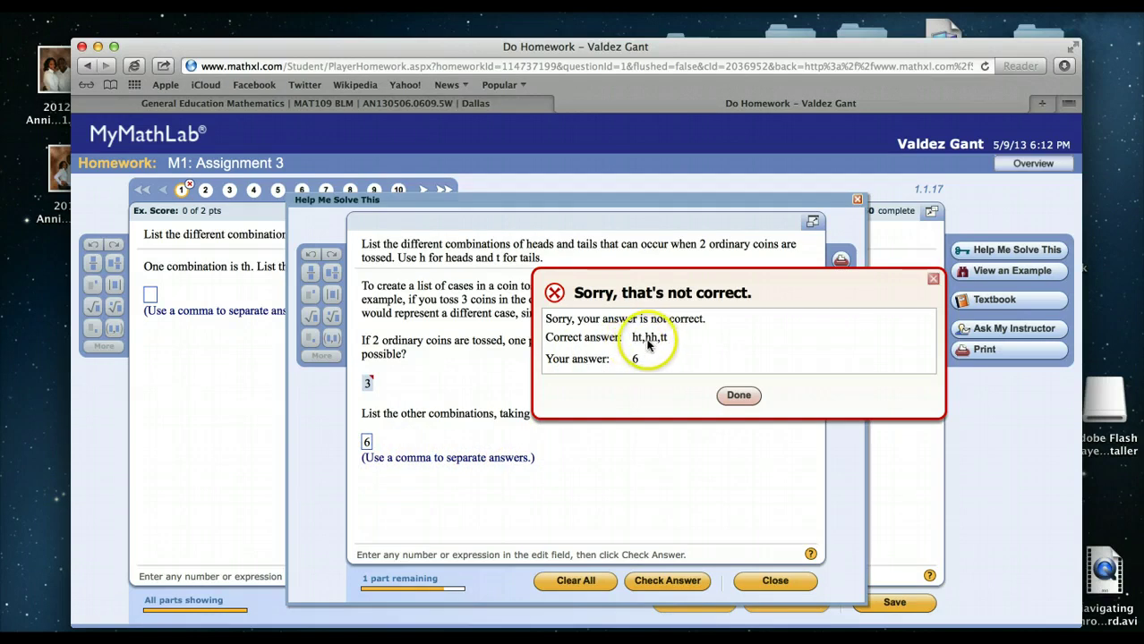
{"action": "left_click", "coordinate": [746, 400]}
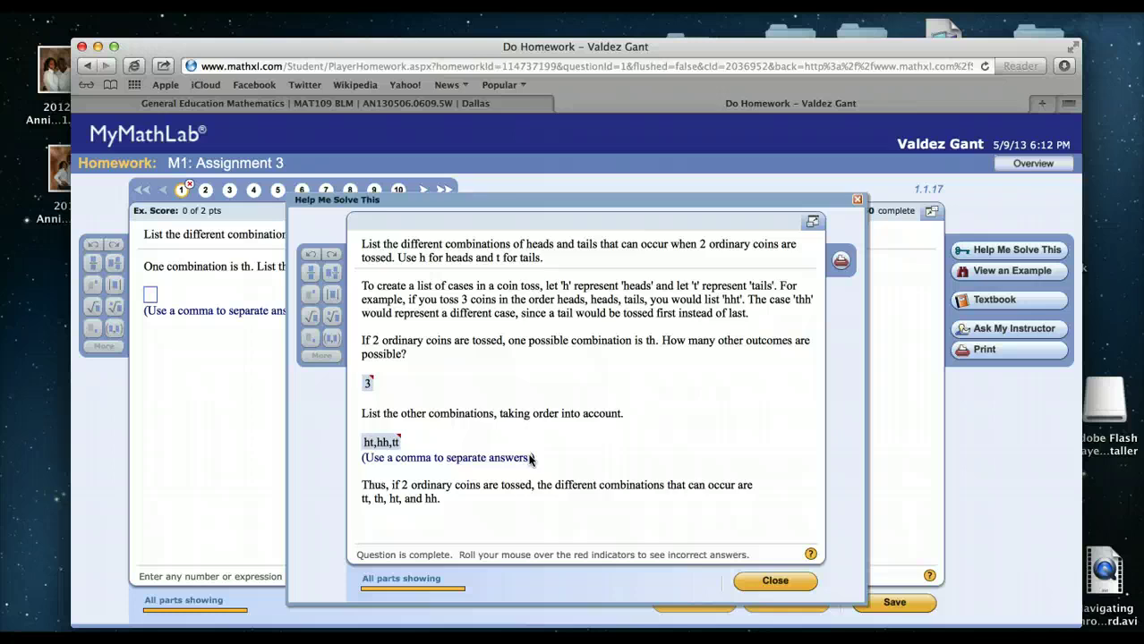
{"action": "left_click", "coordinate": [761, 586]}
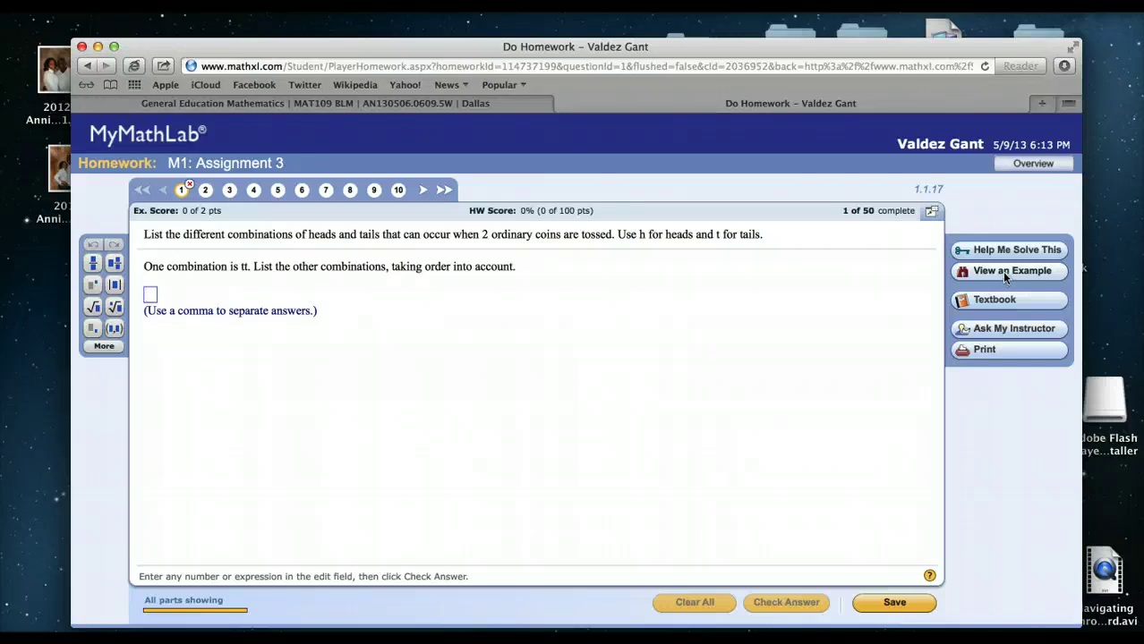
Step: View the worked example for Question 1 through all of its parts and close it
{"action": "left_click", "coordinate": [991, 254]}
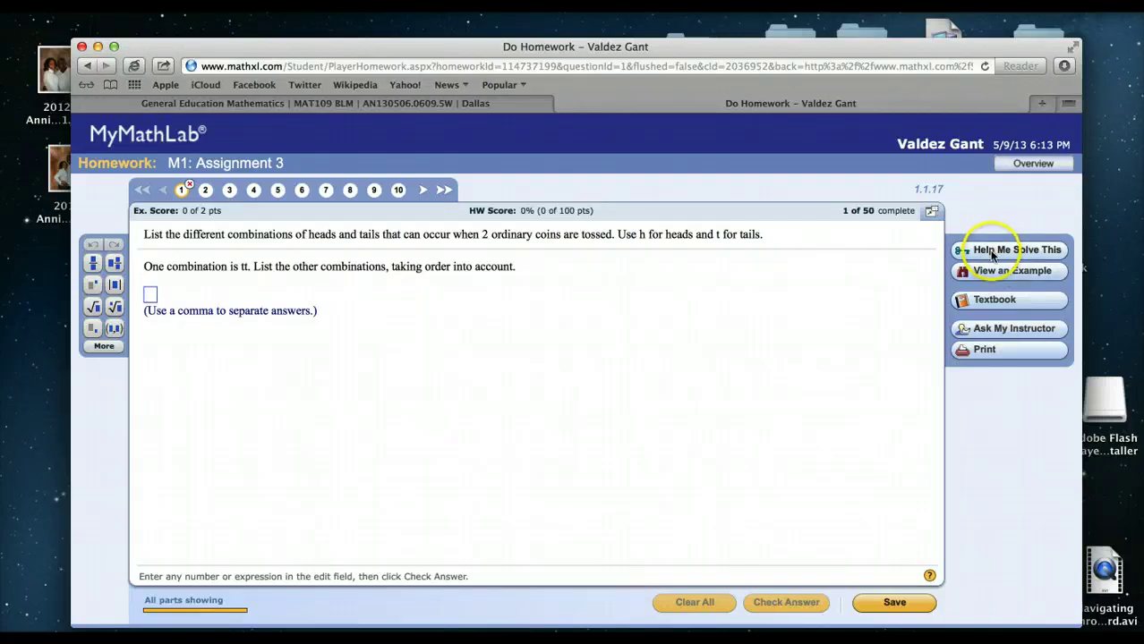
{"action": "left_click", "coordinate": [183, 194]}
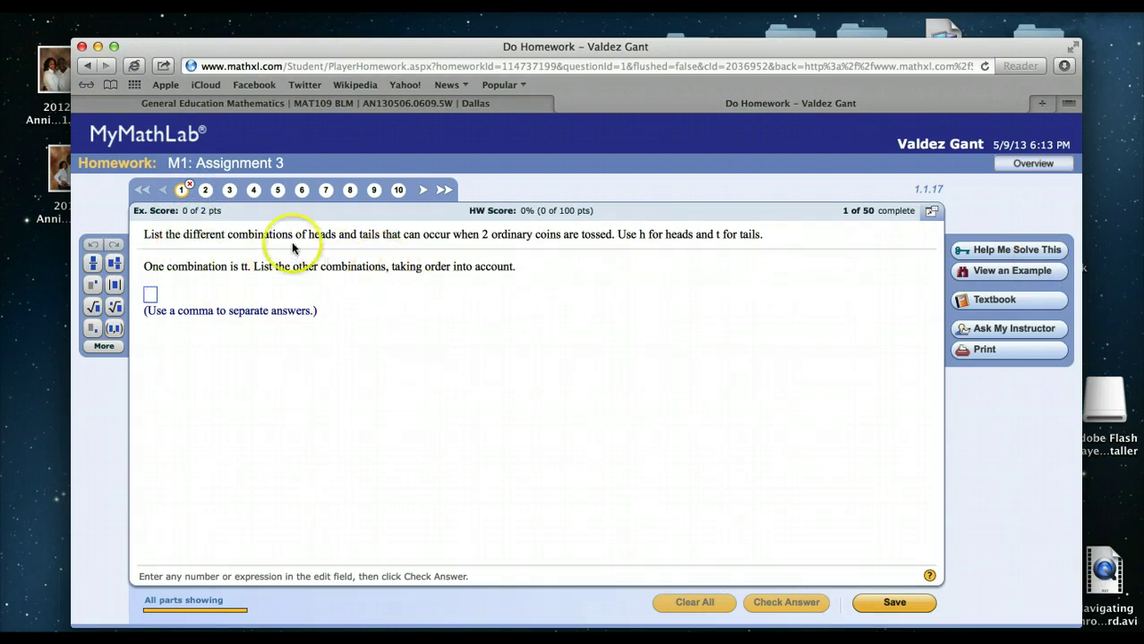
{"action": "left_click", "coordinate": [1006, 272]}
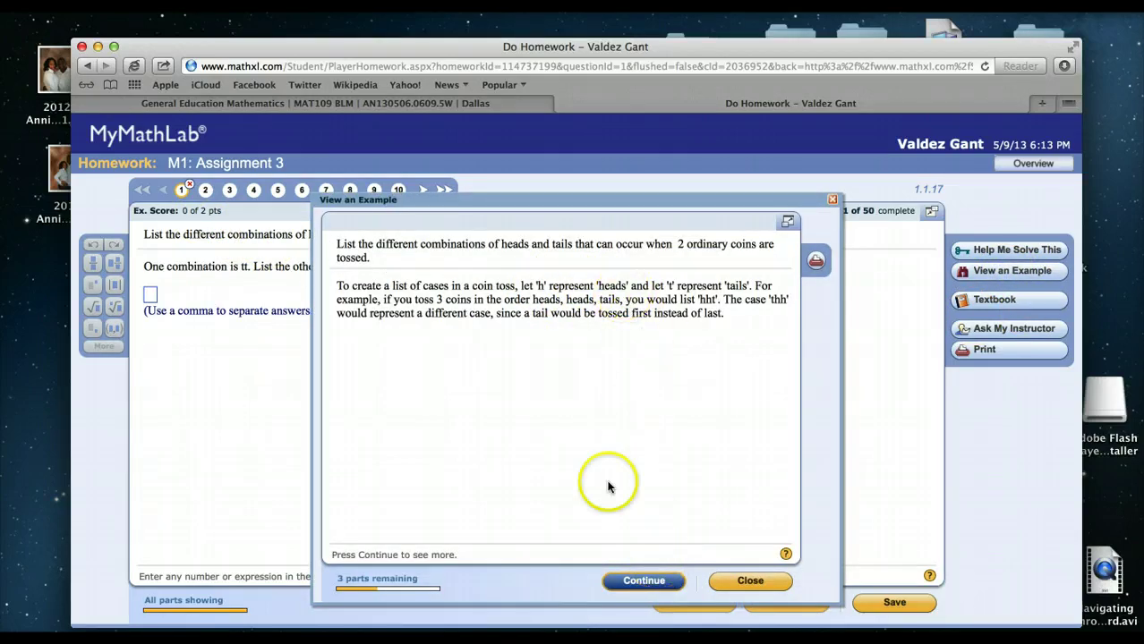
{"action": "left_click", "coordinate": [632, 583]}
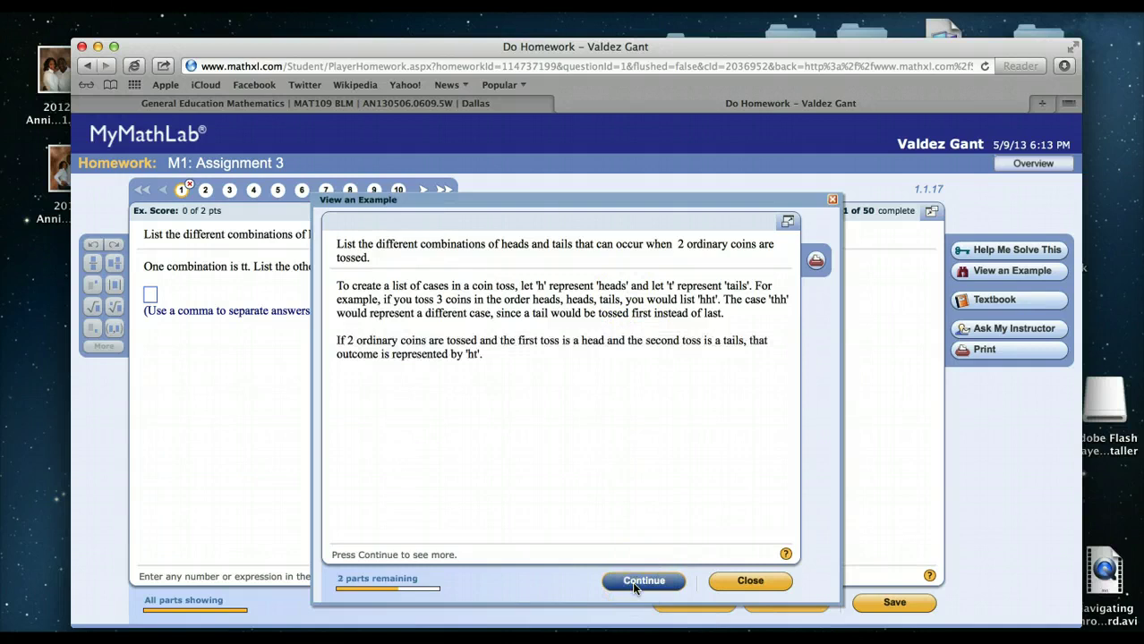
{"action": "left_click", "coordinate": [633, 583]}
{"action": "left_click", "coordinate": [632, 584]}
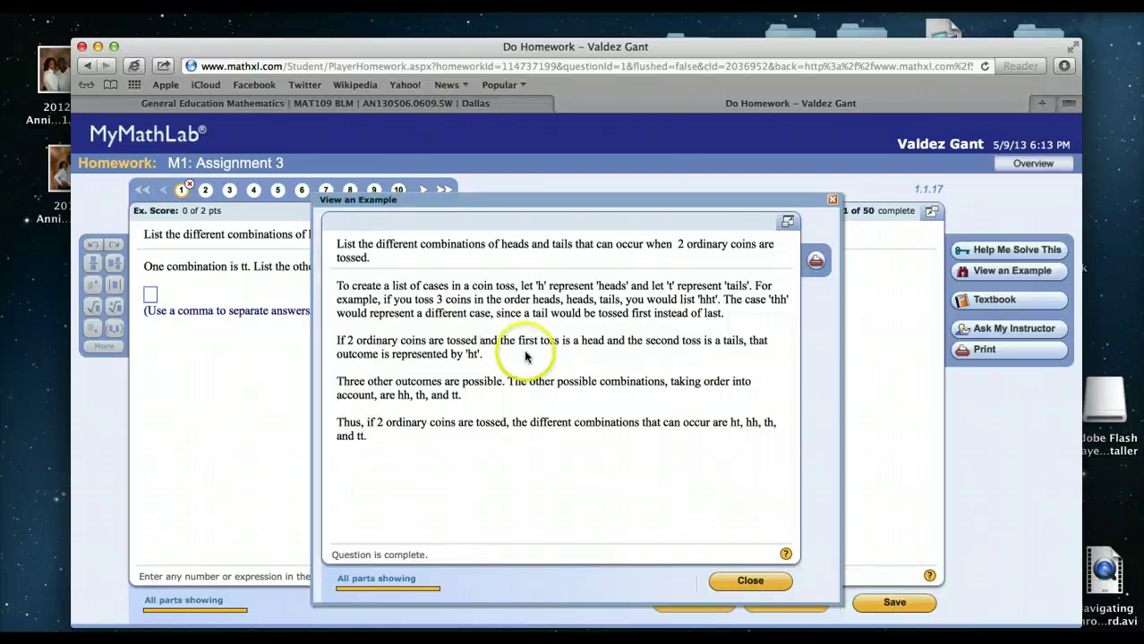
{"action": "left_click", "coordinate": [745, 582]}
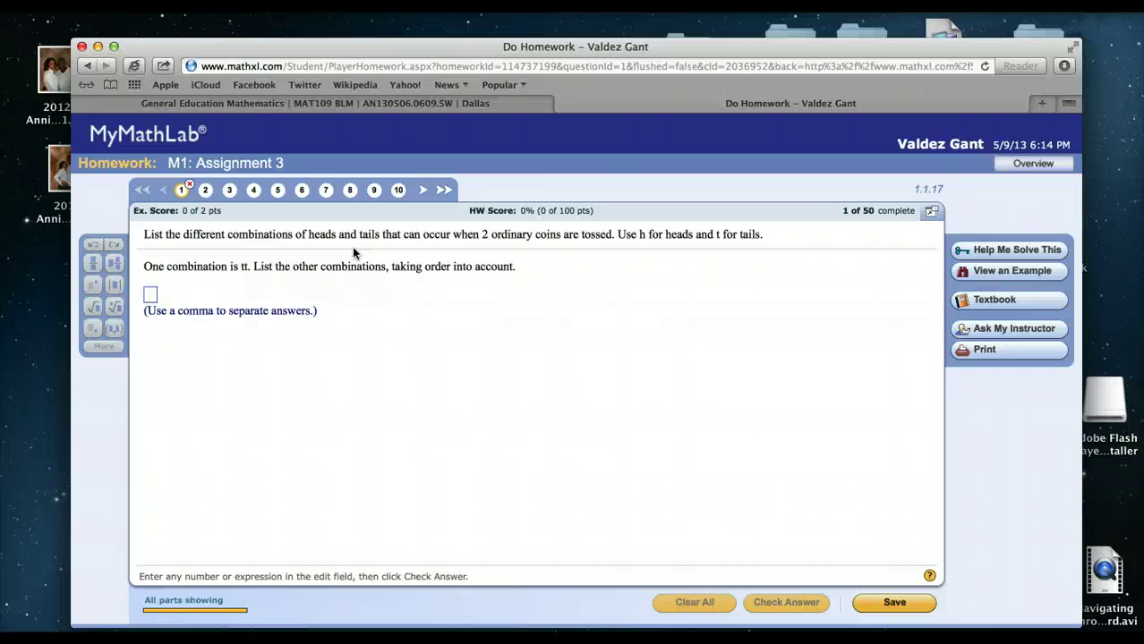
Step: Open the textbook from Question 1, reposition its window and look over section 1.1 Problem Solving
{"action": "left_click", "coordinate": [993, 301]}
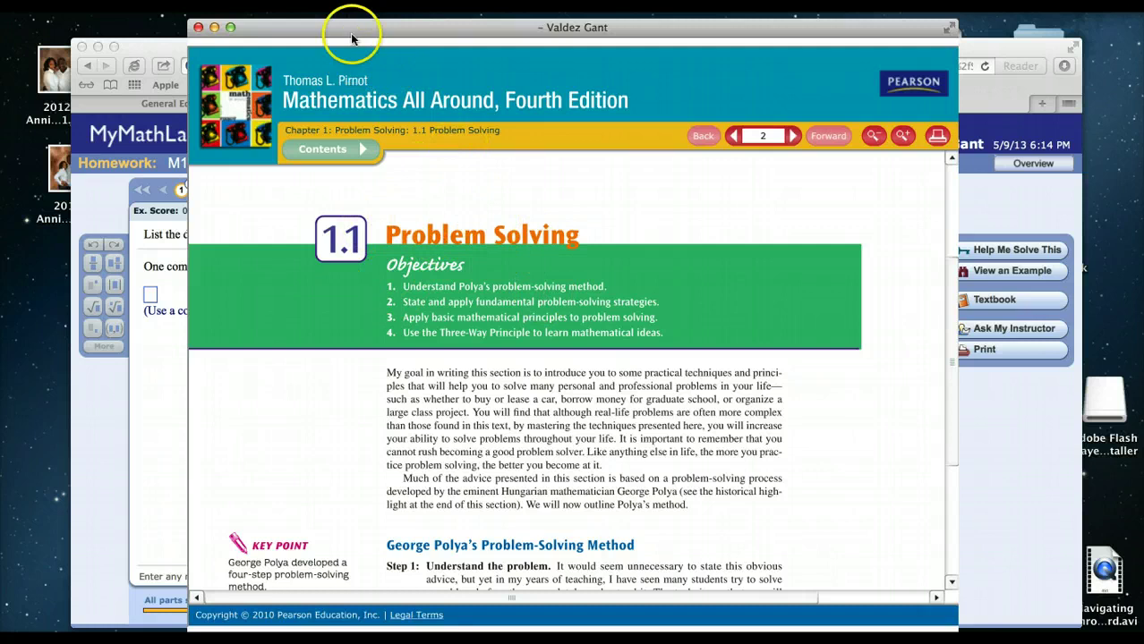
{"action": "left_click_drag", "start_coordinate": [353, 34], "coordinate": [394, 48]}
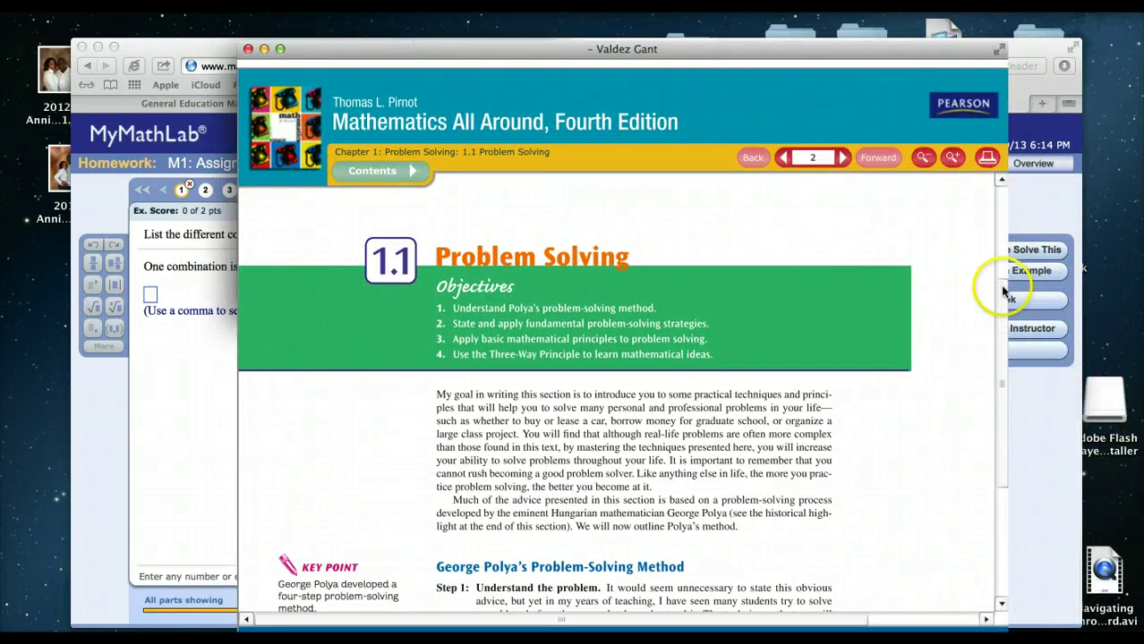
{"action": "scroll", "coordinate": [1004, 295], "scroll_direction": "down", "scroll_amount": 3}
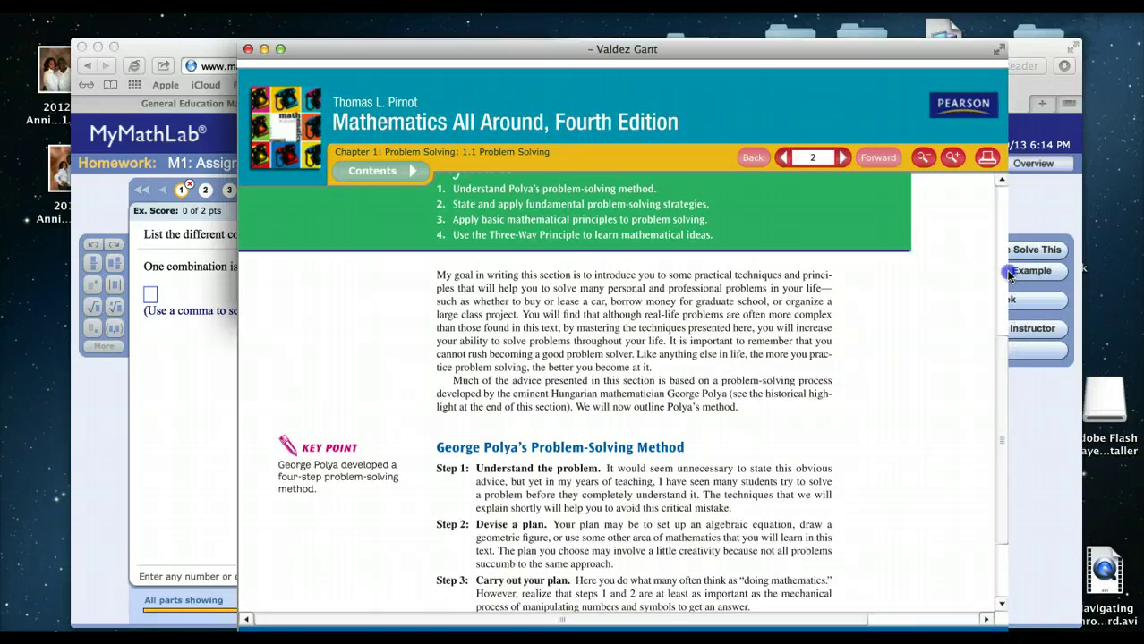
{"action": "scroll", "coordinate": [1002, 324], "scroll_direction": "up", "scroll_amount": 7}
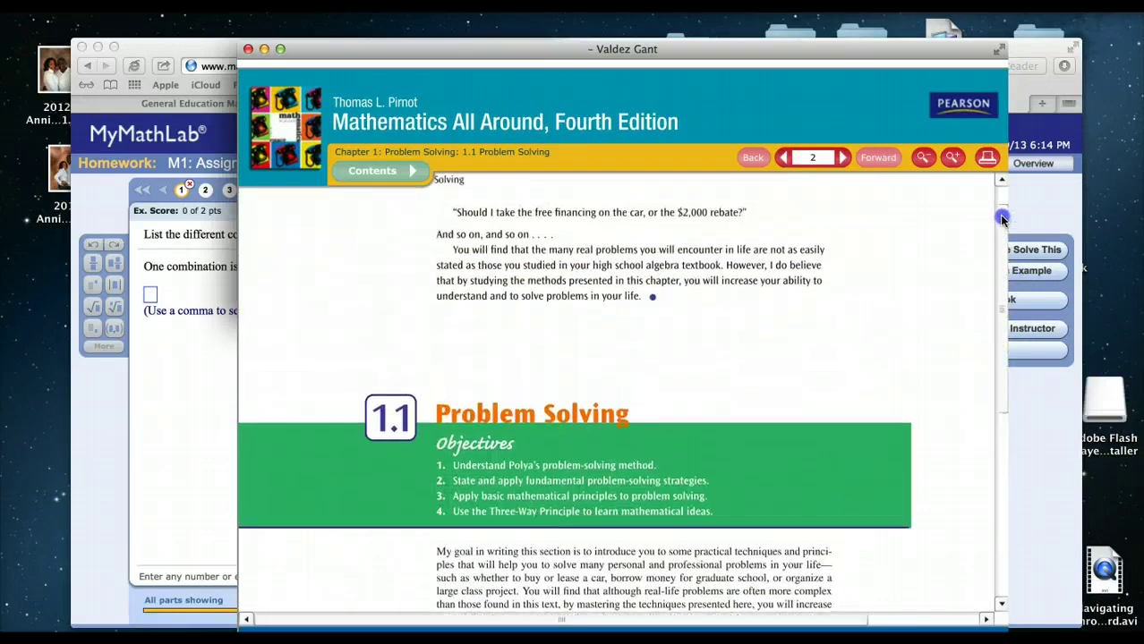
Step: Move the textbook window, skim page 2 through George Polya's Problem-Solving Method, and try to open the book's table of contents
{"action": "left_click", "coordinate": [363, 182]}
{"action": "left_click", "coordinate": [370, 60]}
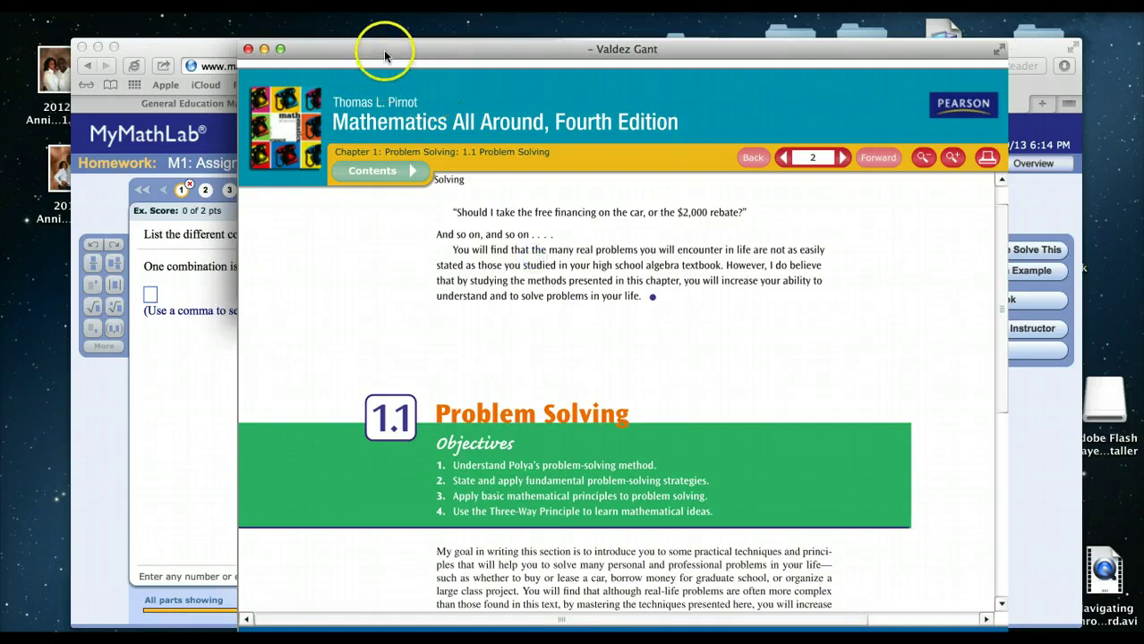
{"action": "left_click_drag", "start_coordinate": [386, 55], "coordinate": [333, 71]}
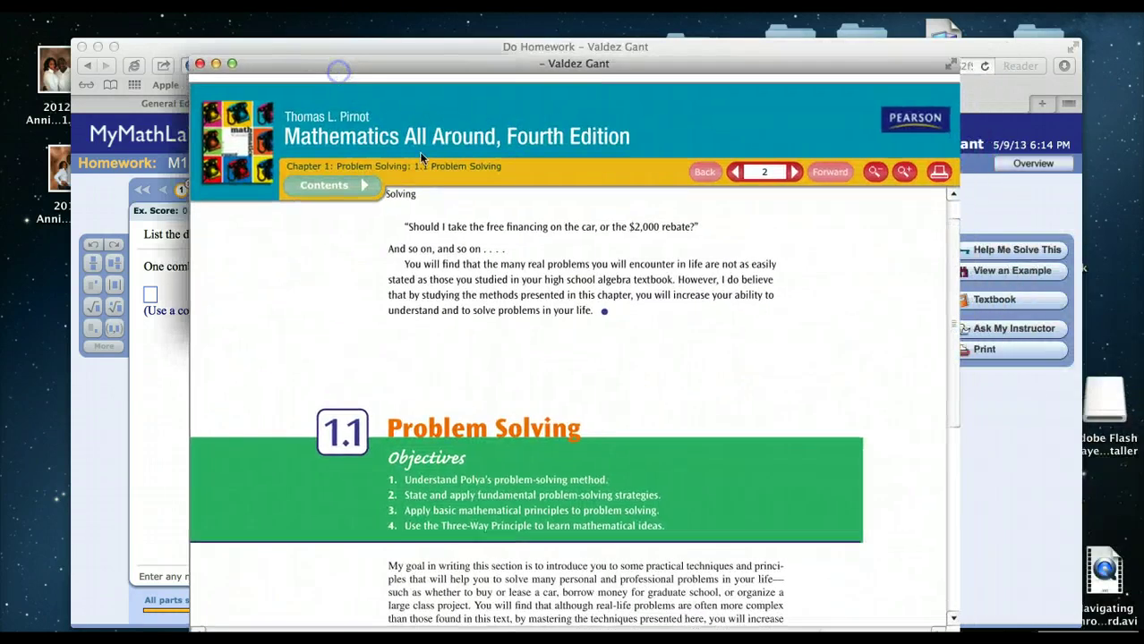
{"action": "left_click", "coordinate": [364, 188]}
{"action": "left_click", "coordinate": [746, 221]}
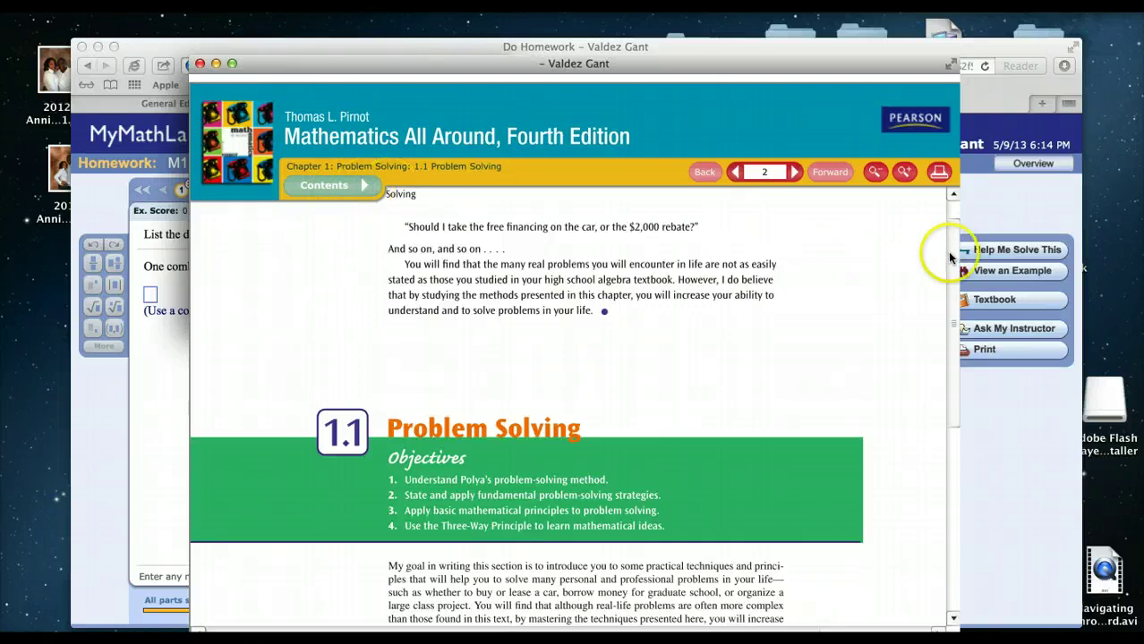
{"action": "scroll", "coordinate": [943, 304], "scroll_direction": "down", "scroll_amount": 6}
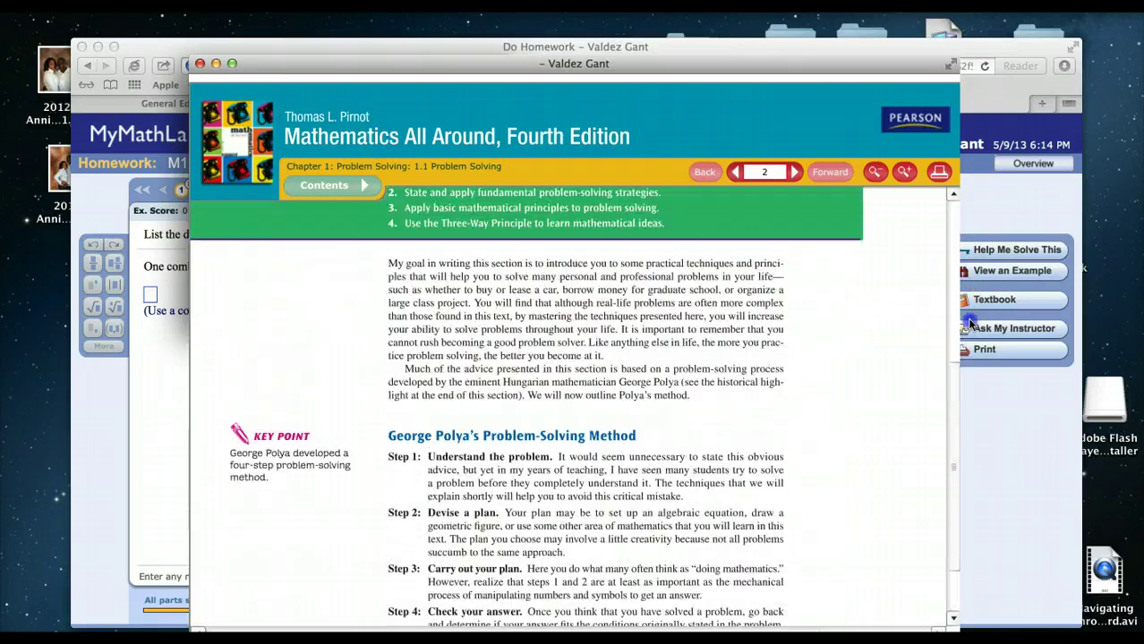
{"action": "left_click", "coordinate": [952, 435]}
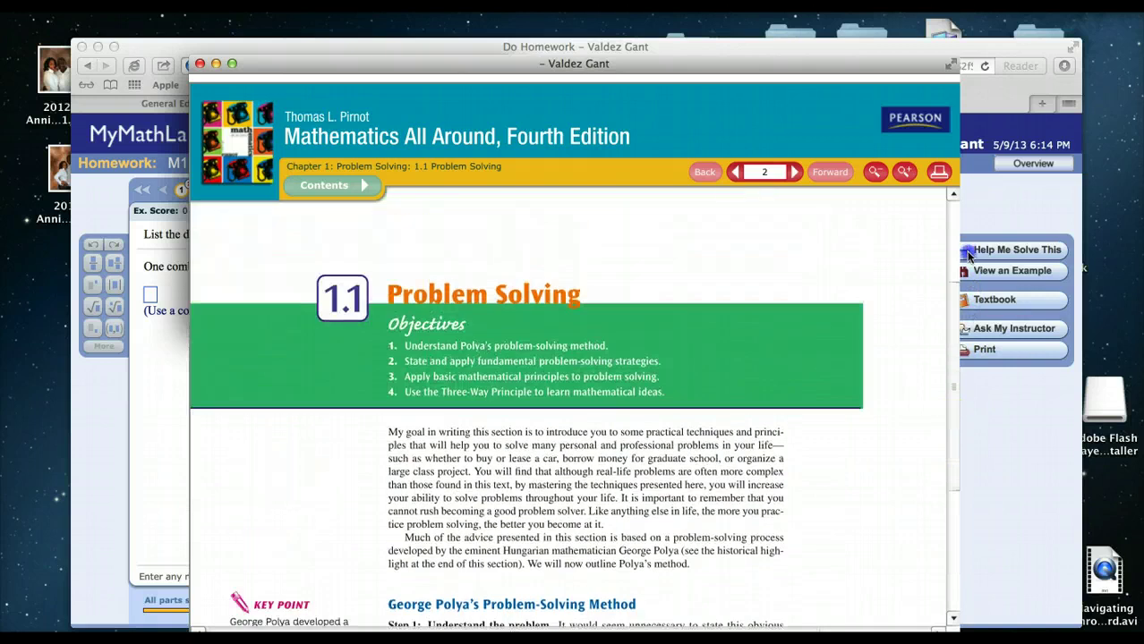
{"action": "scroll", "coordinate": [949, 254], "scroll_direction": "up", "scroll_amount": 3}
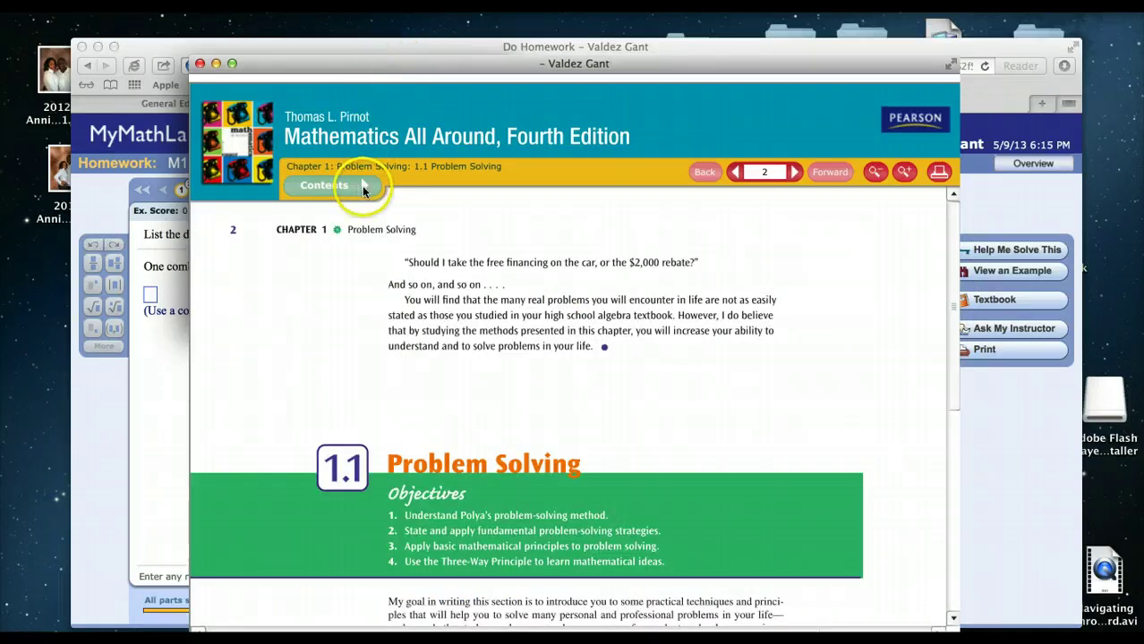
{"action": "left_click", "coordinate": [322, 186]}
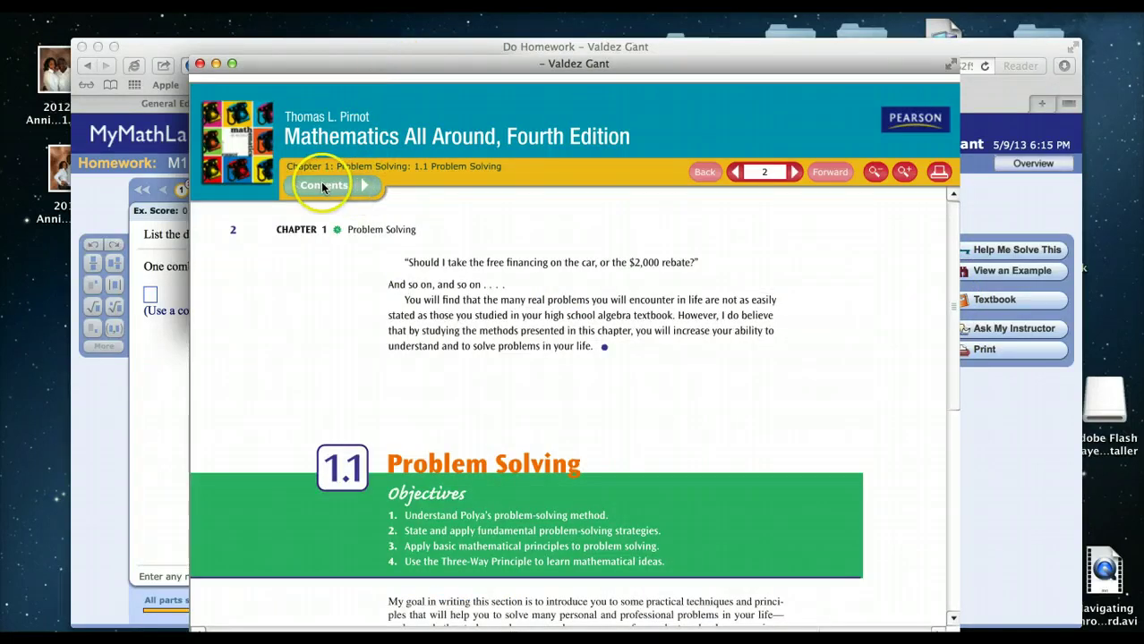
Step: Page forward through section 1.1 of the textbook past page 12 and return to page 2
{"action": "left_click", "coordinate": [795, 177]}
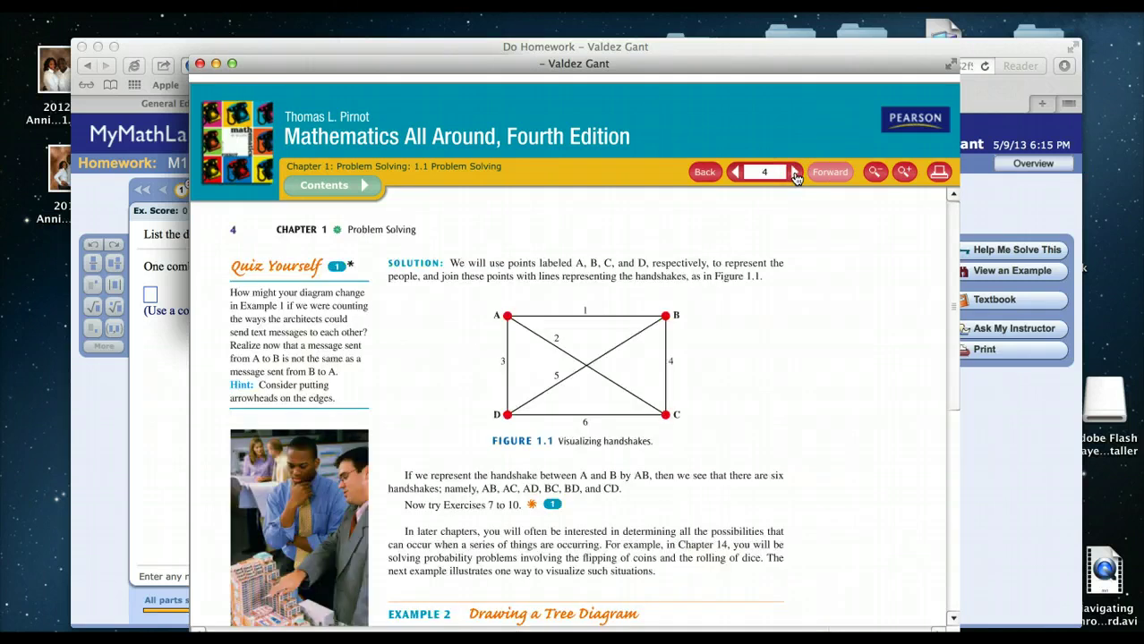
{"action": "left_click", "coordinate": [795, 177]}
{"action": "left_click", "coordinate": [795, 176]}
{"action": "left_click", "coordinate": [796, 176]}
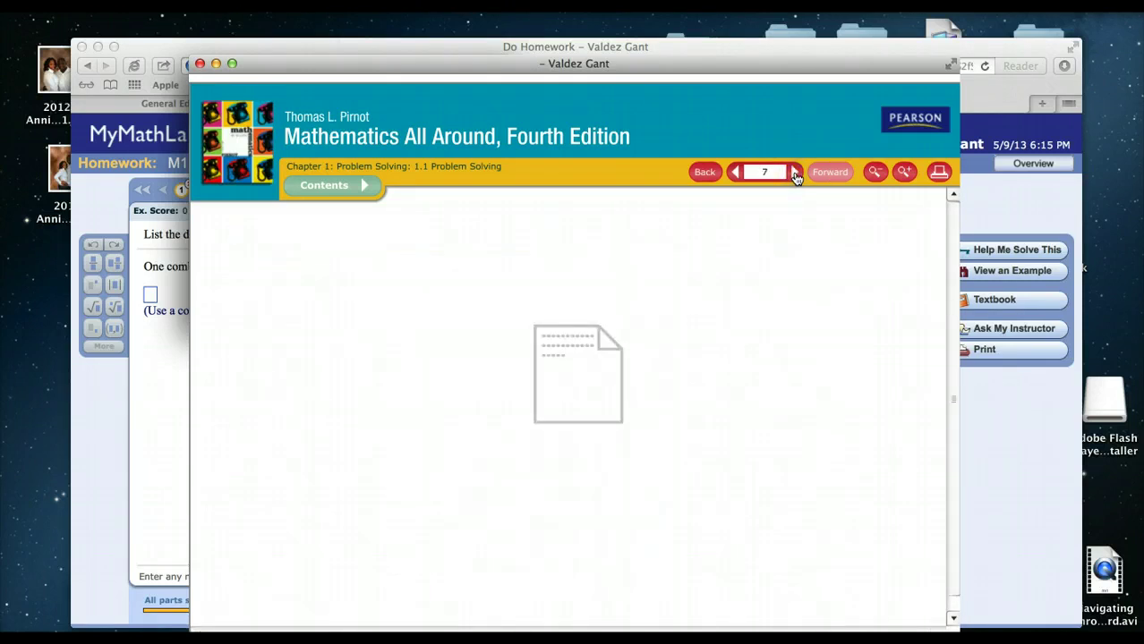
{"action": "left_click", "coordinate": [795, 176]}
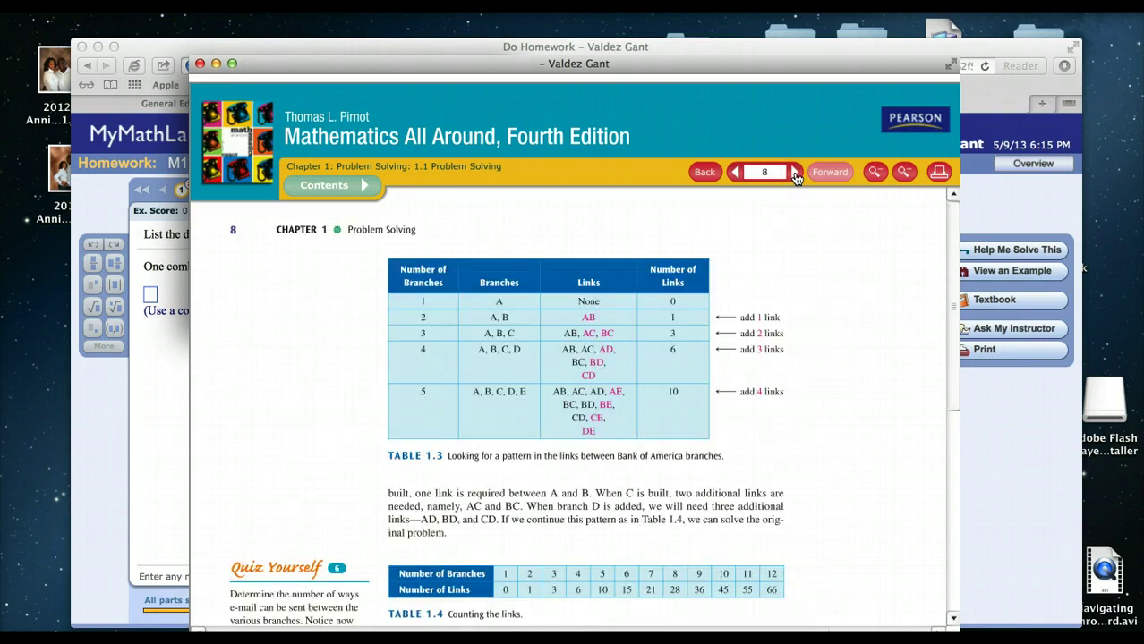
{"action": "left_click", "coordinate": [795, 176]}
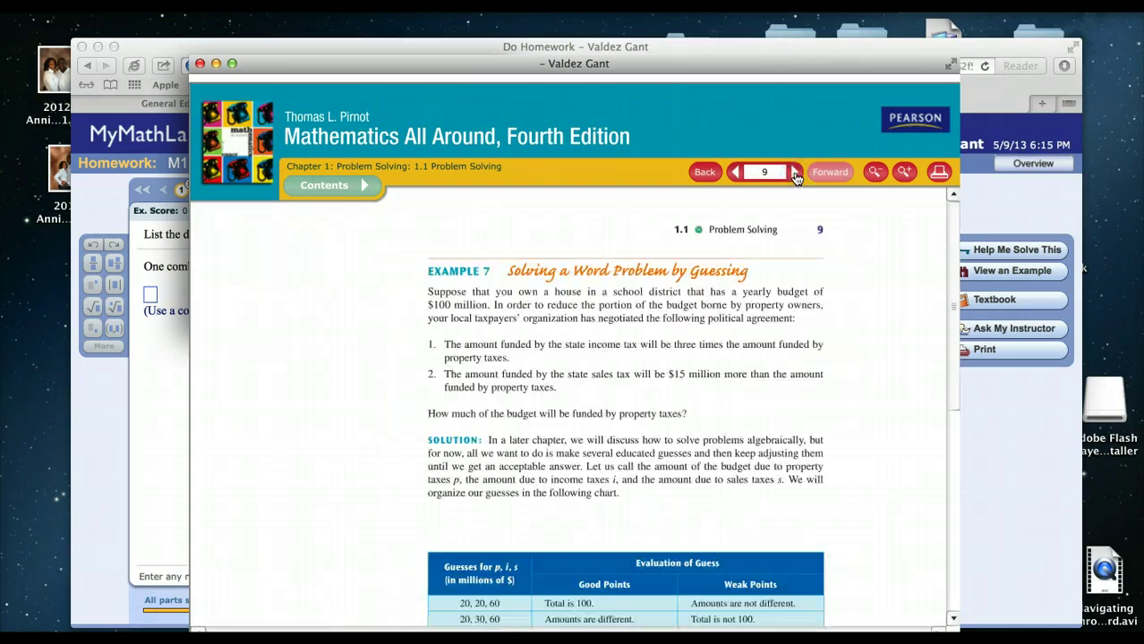
{"action": "left_click", "coordinate": [795, 176]}
{"action": "left_click", "coordinate": [796, 177]}
{"action": "left_click", "coordinate": [796, 176]}
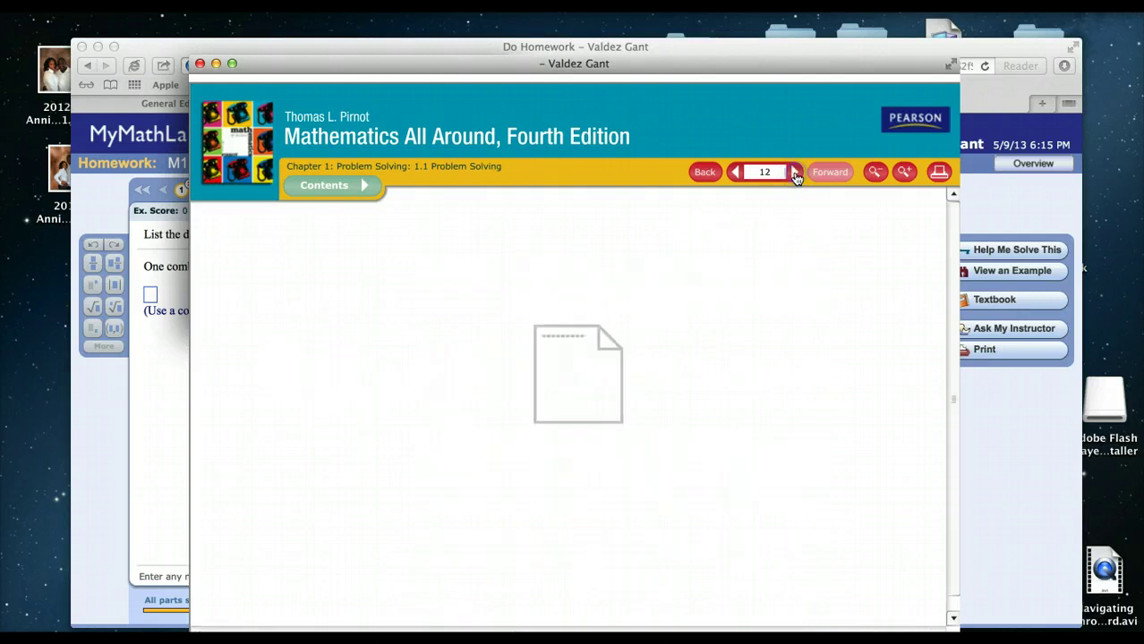
{"action": "left_click", "coordinate": [795, 176]}
{"action": "left_click", "coordinate": [796, 177]}
{"action": "left_click", "coordinate": [795, 176]}
{"action": "left_click", "coordinate": [795, 176]}
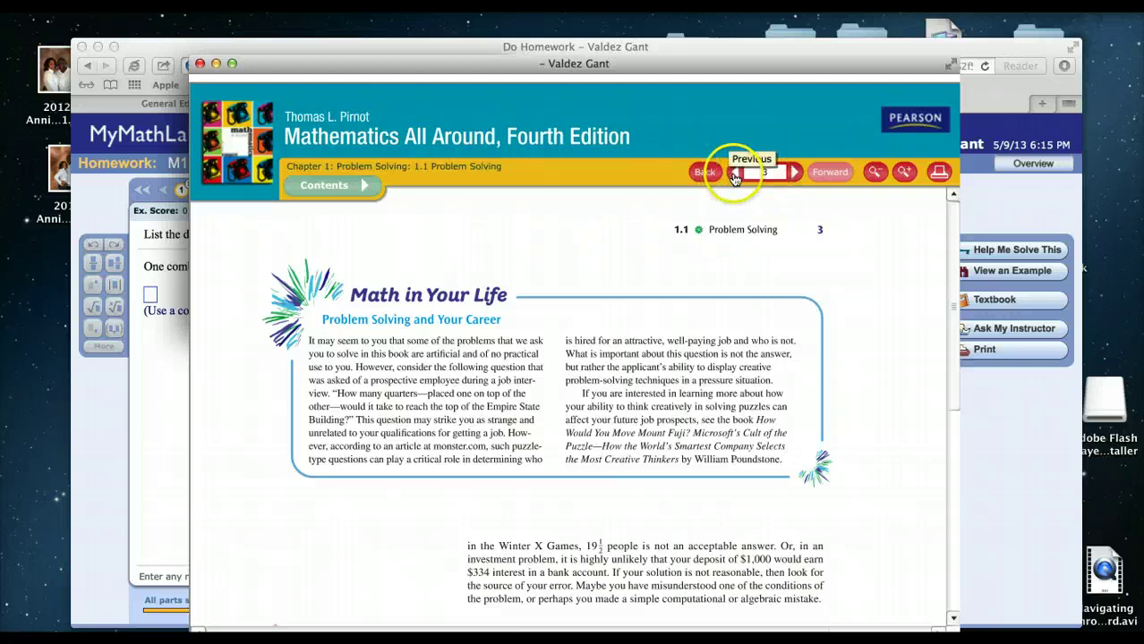
{"action": "left_click", "coordinate": [734, 175]}
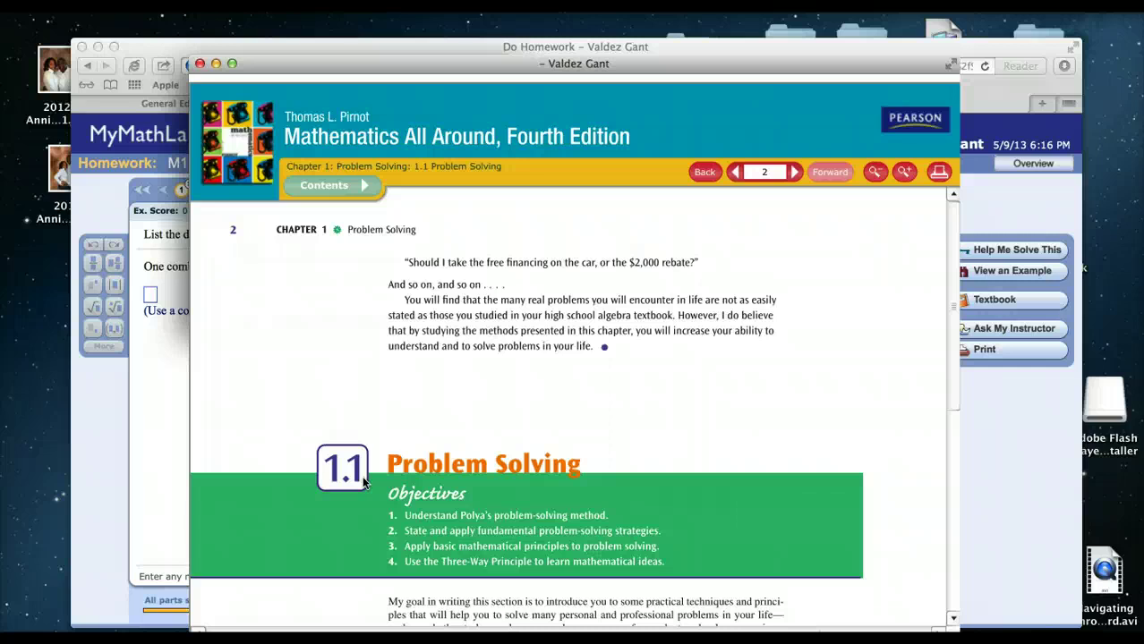
Step: Move the textbook window aside and close it to return to Question 1
{"action": "left_click", "coordinate": [682, 357]}
{"action": "left_click", "coordinate": [213, 64]}
{"action": "left_click_drag", "start_coordinate": [300, 64], "coordinate": [258, 65]}
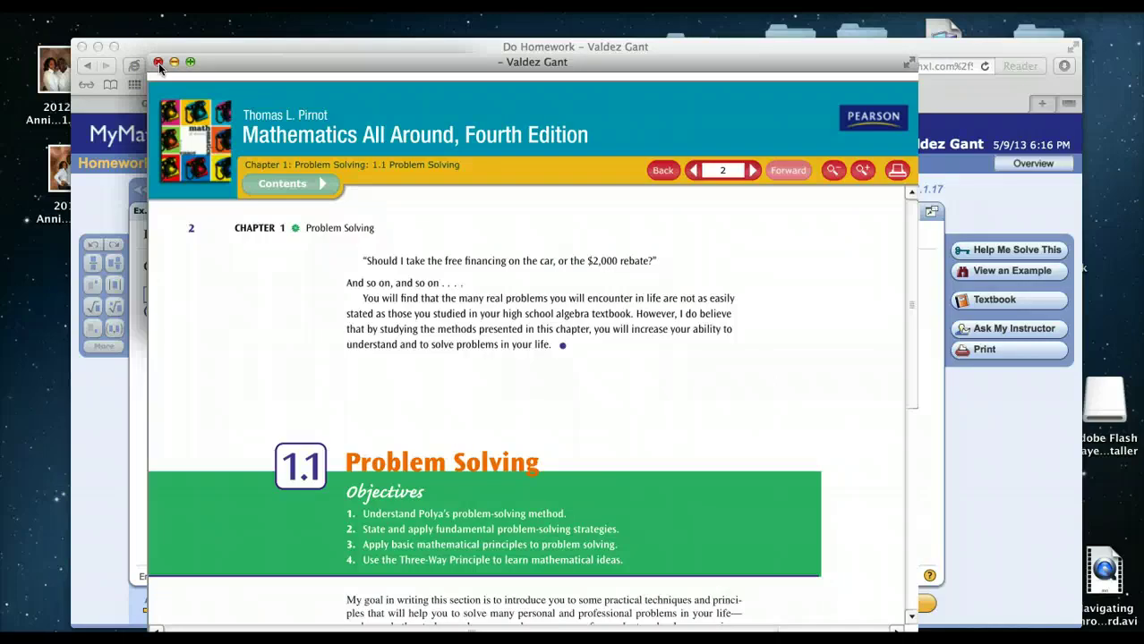
{"action": "left_click", "coordinate": [157, 63]}
Step: Send the instructor the message "HELP!!!!!!!!" about Question 1 through Ask My Instructor and close the message window
{"action": "left_click", "coordinate": [991, 257]}
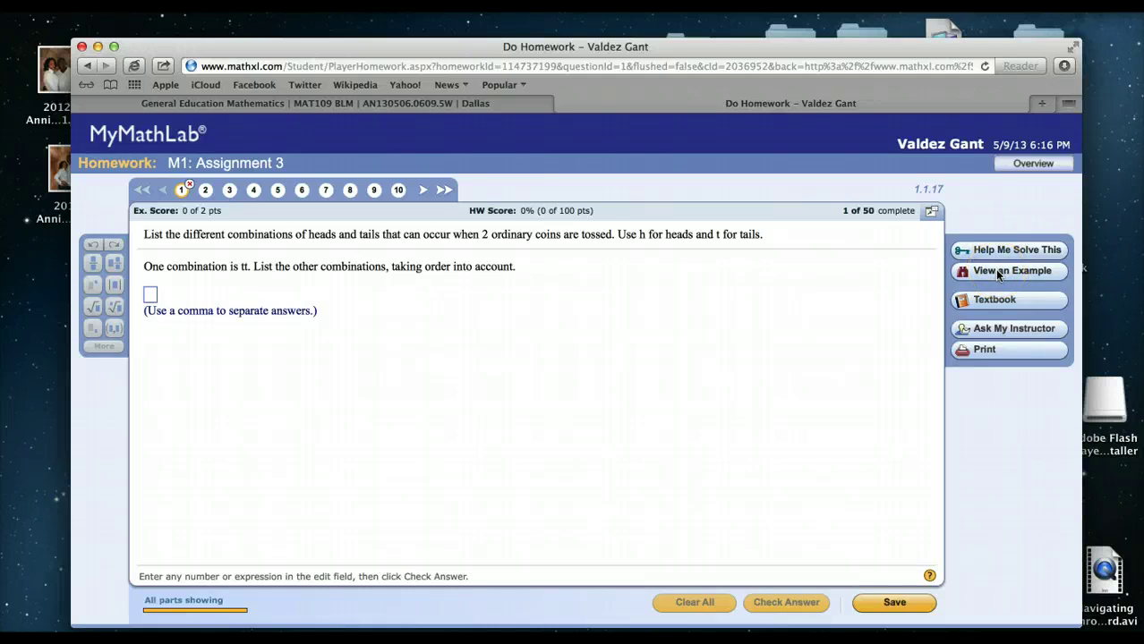
{"action": "left_click", "coordinate": [997, 273]}
{"action": "left_click", "coordinate": [1000, 332]}
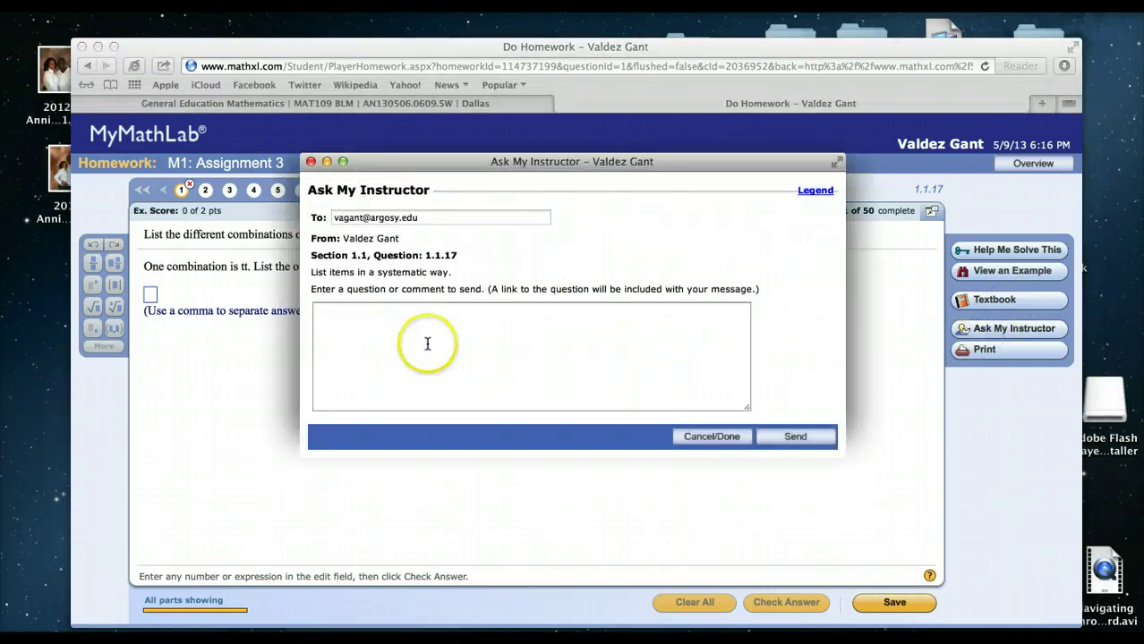
{"action": "left_click", "coordinate": [429, 341]}
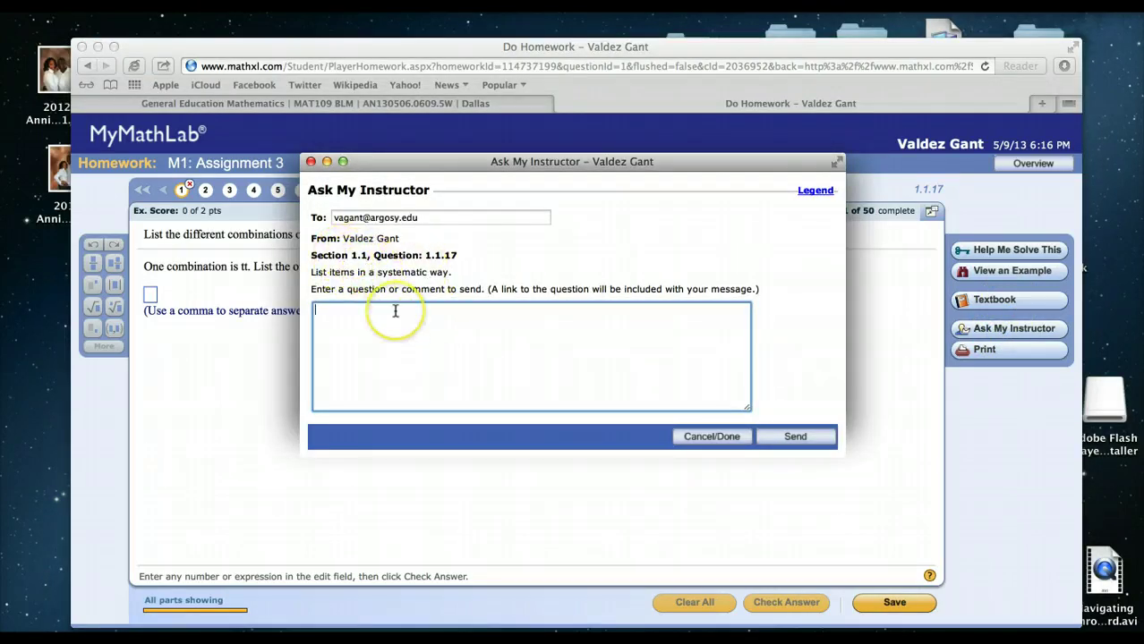
{"action": "type", "text": "HELP!!!!!!!!"}
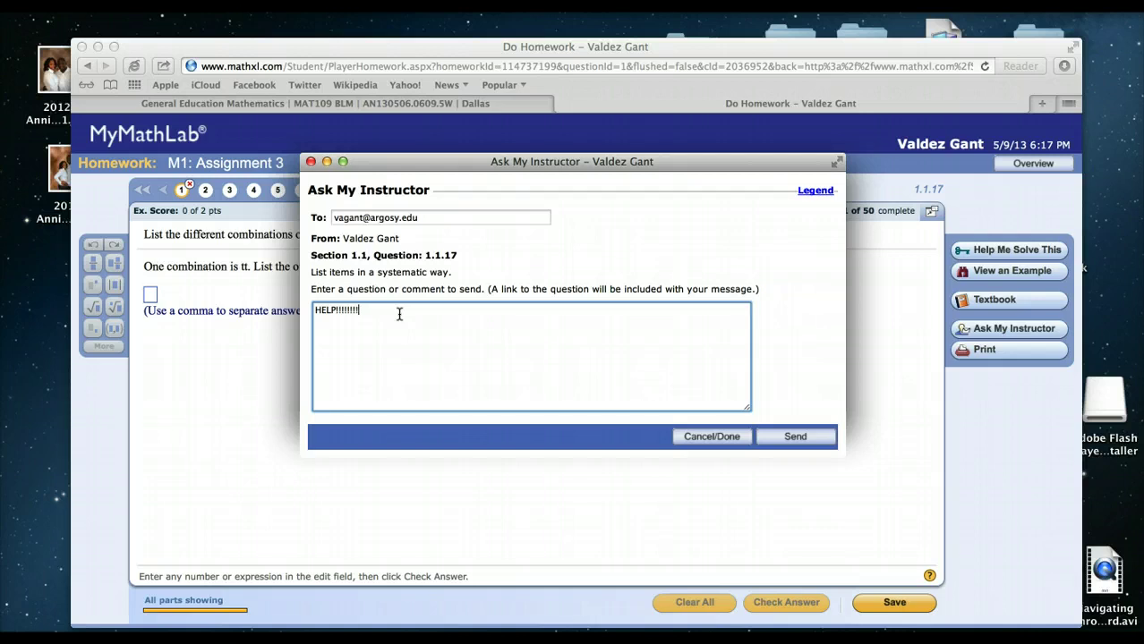
{"action": "left_click", "coordinate": [806, 440]}
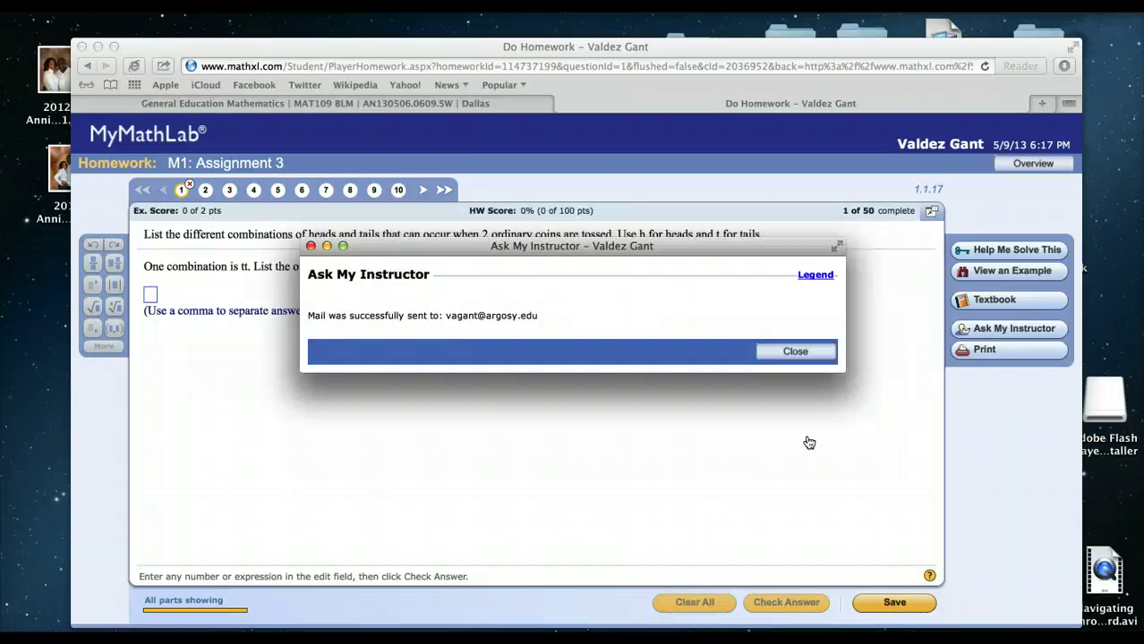
{"action": "left_click", "coordinate": [778, 351]}
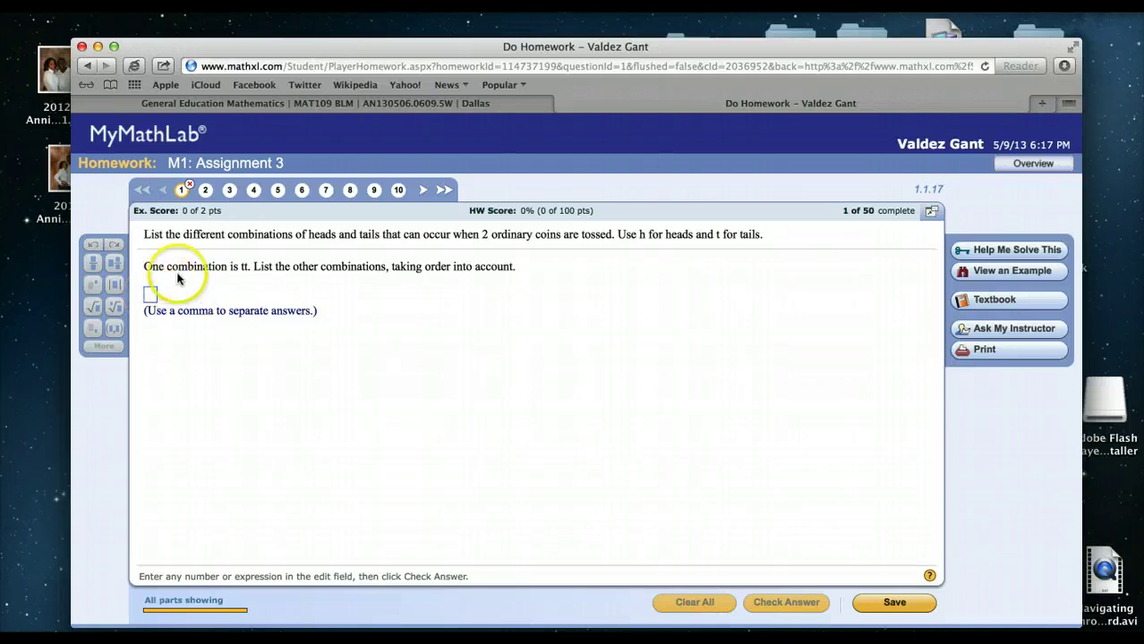
Step: Enter ht th,tt as the list of other coin combinations in Question 1
{"action": "left_click", "coordinate": [152, 295]}
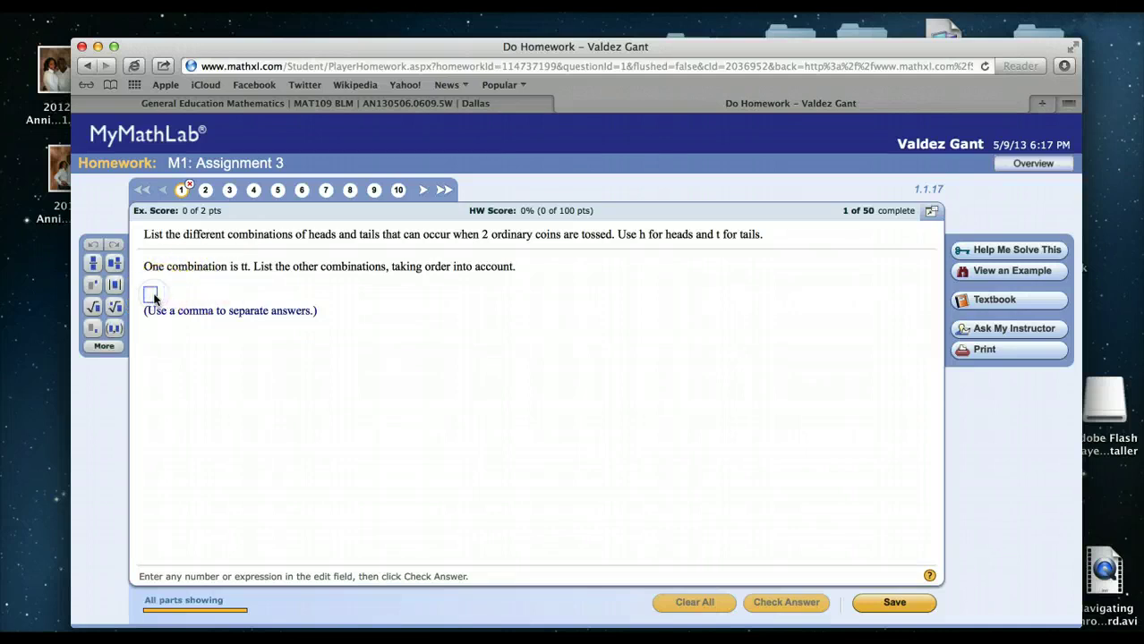
{"action": "type", "text": "h"}
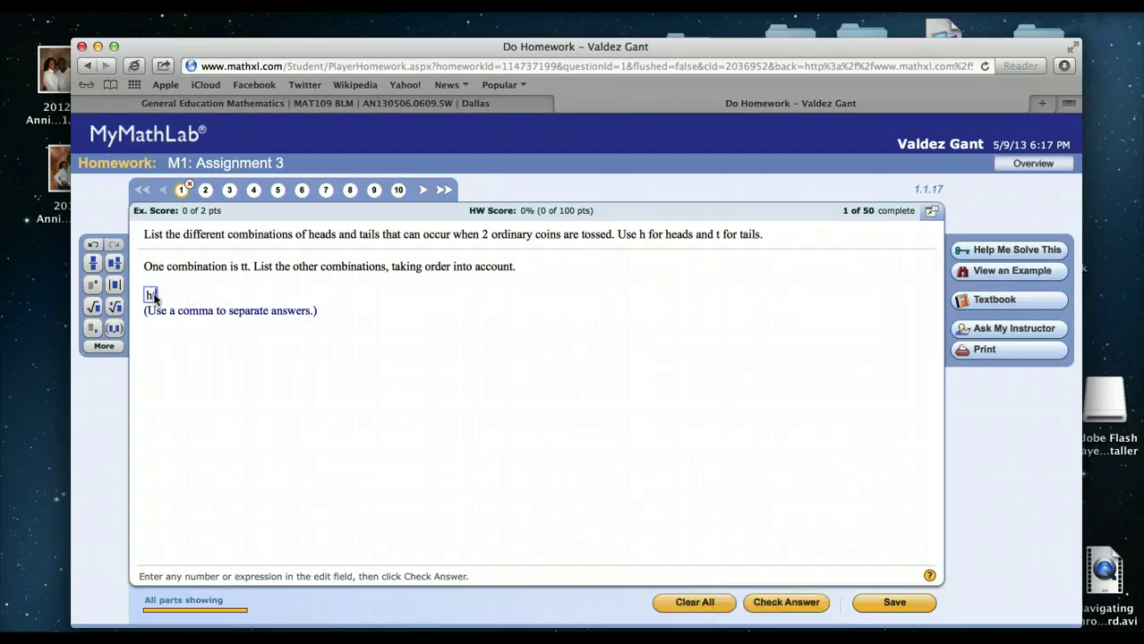
{"action": "type", "text": "t"}
{"action": "key", "text": "BackSpace"}
{"action": "type", "text": ",th,tt"}
{"action": "left_click", "coordinate": [153, 300]}
{"action": "type", "text": "t"}
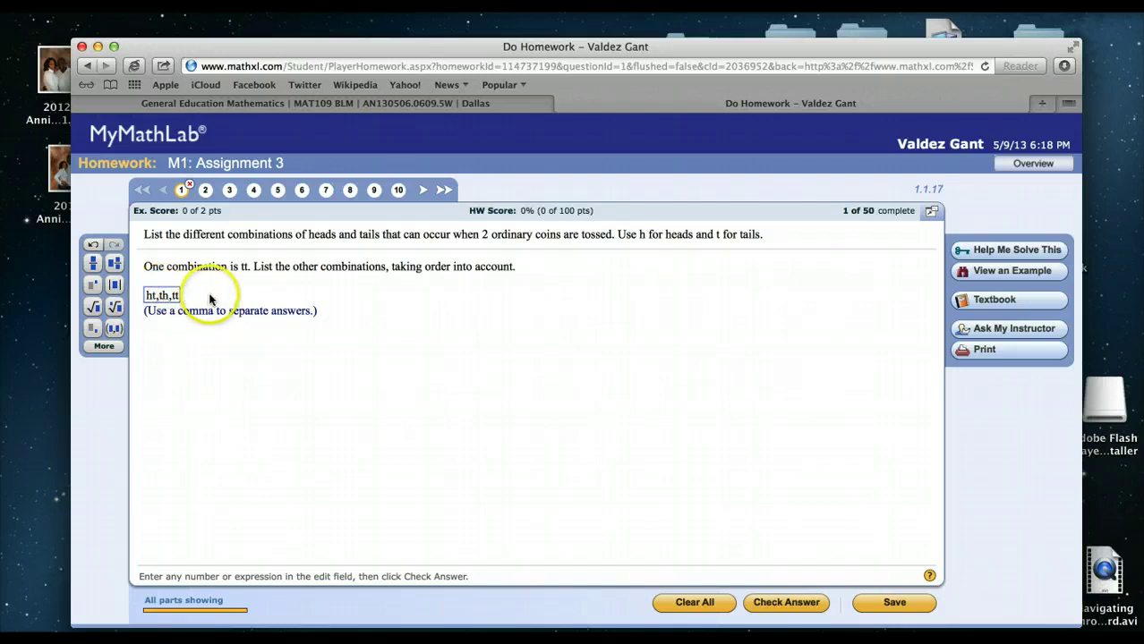
{"action": "key", "text": "Delete"}
{"action": "key", "text": "Delete"}
Step: Check the answer, dismiss the feedback, and recheck it with a comma added to read ht, th,tt
{"action": "left_click", "coordinate": [785, 604]}
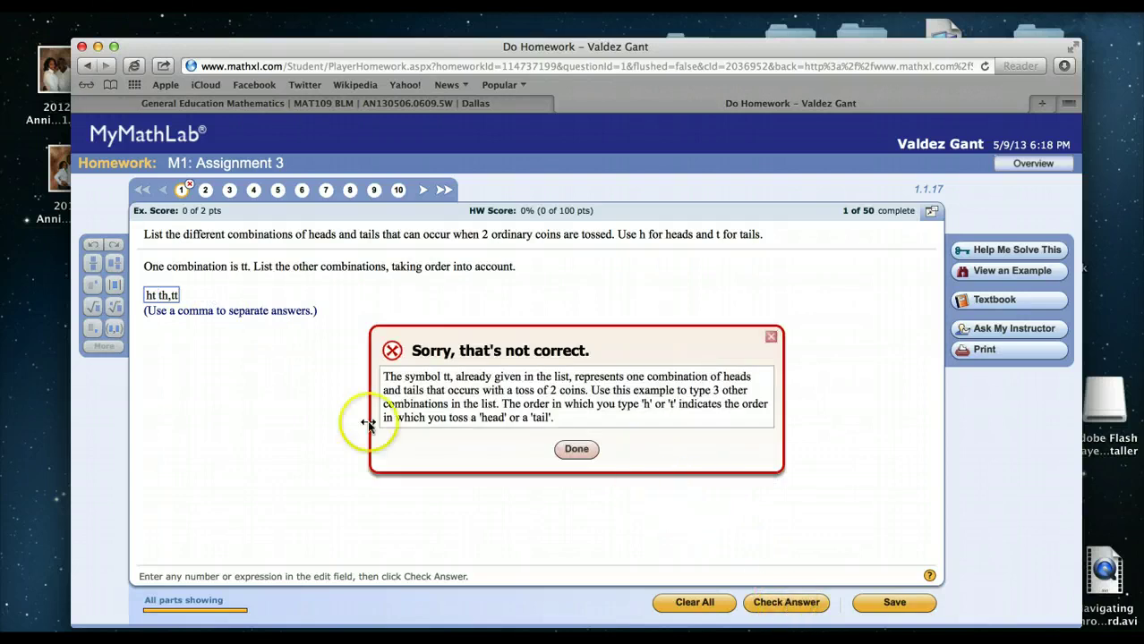
{"action": "left_click", "coordinate": [577, 449]}
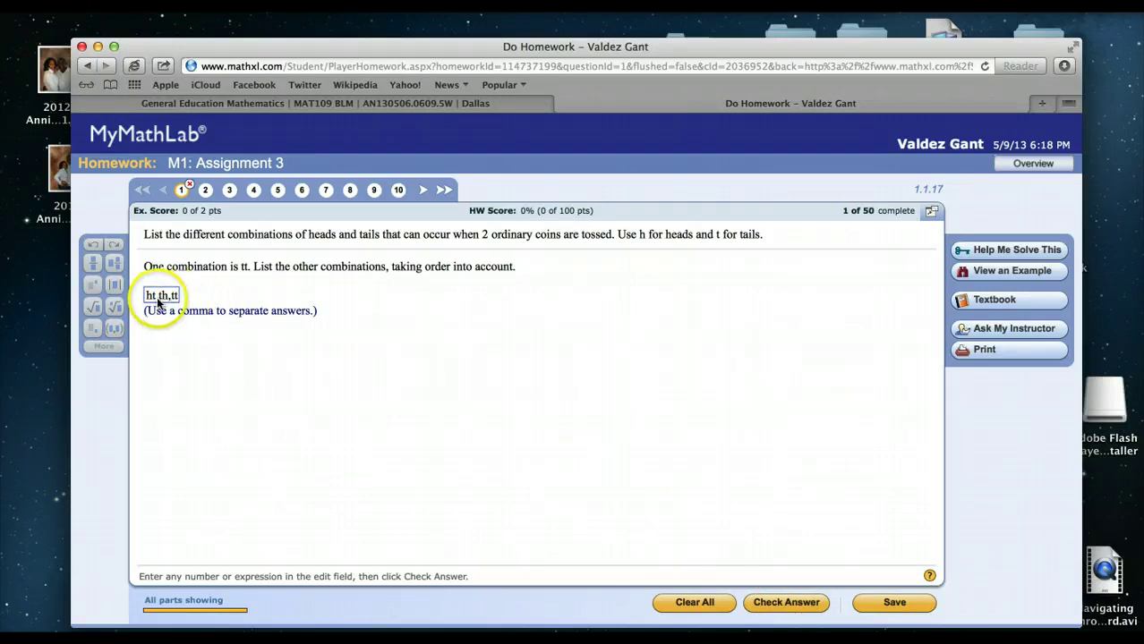
{"action": "left_click", "coordinate": [157, 296]}
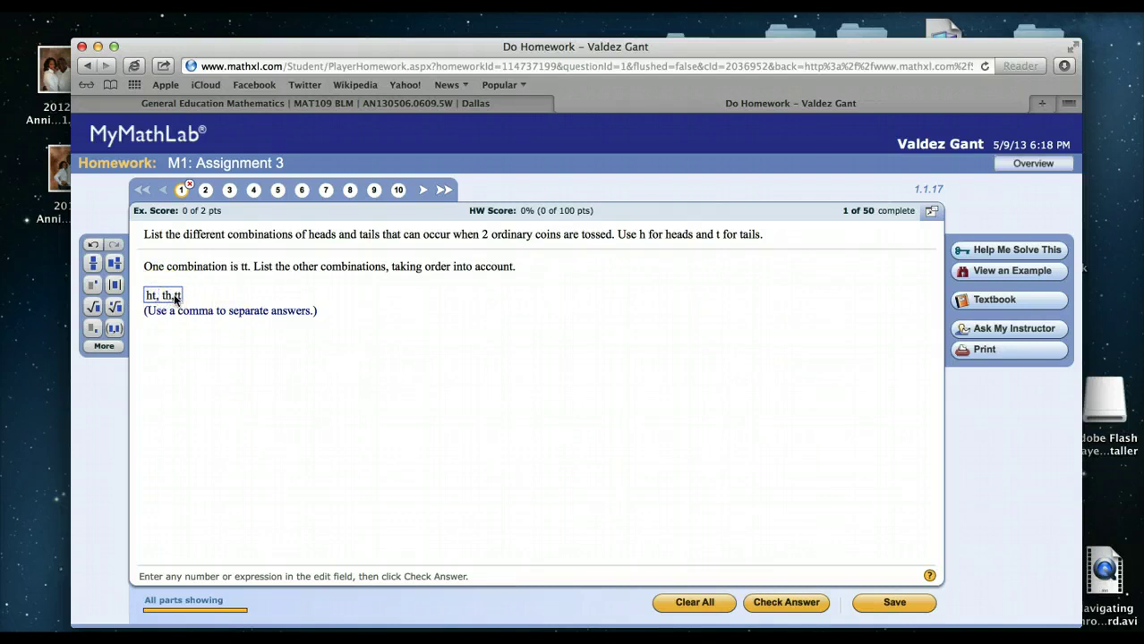
{"action": "left_click", "coordinate": [787, 602]}
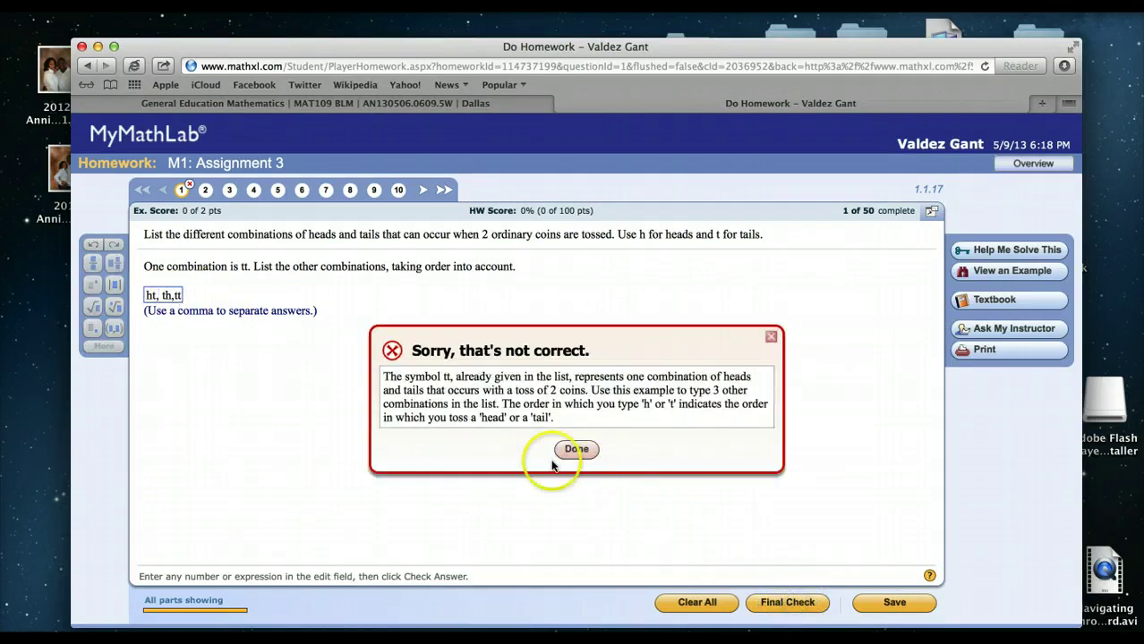
Step: Change the Question 1 answer to ht,th,hh, submit it for the final check and dismiss the feedback
{"action": "left_click", "coordinate": [163, 297]}
{"action": "key", "text": "BackSpace"}
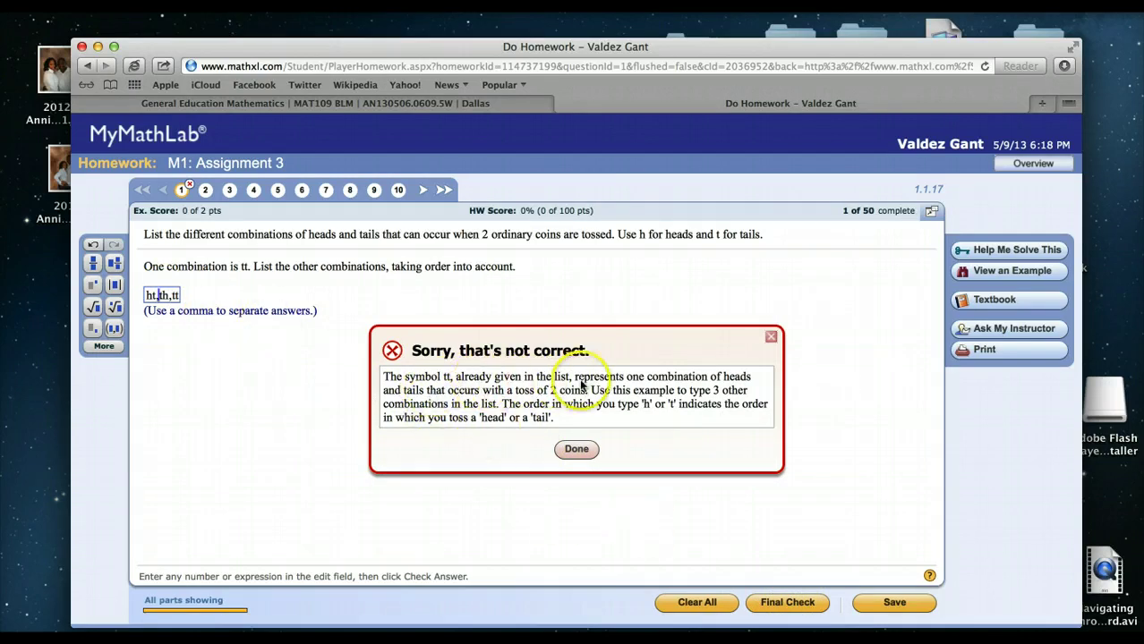
{"action": "double_click", "coordinate": [175, 296]}
{"action": "type", "text": "tt"}
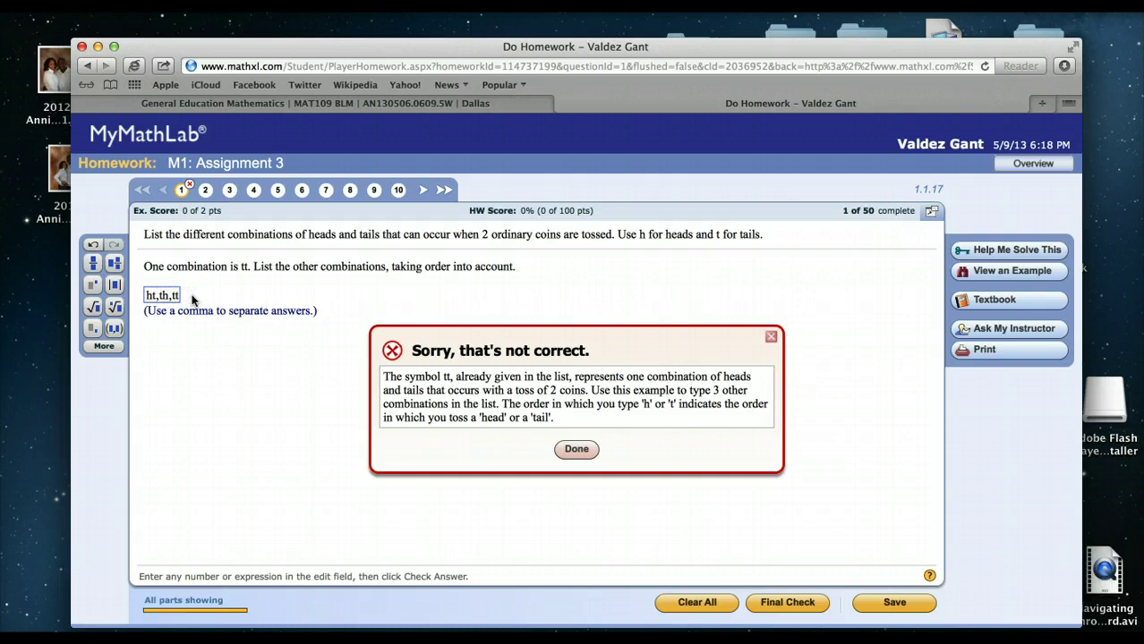
{"action": "key", "text": "BackSpace"}
{"action": "key", "text": "BackSpace"}
{"action": "type", "text": "hh"}
{"action": "left_click", "coordinate": [573, 450]}
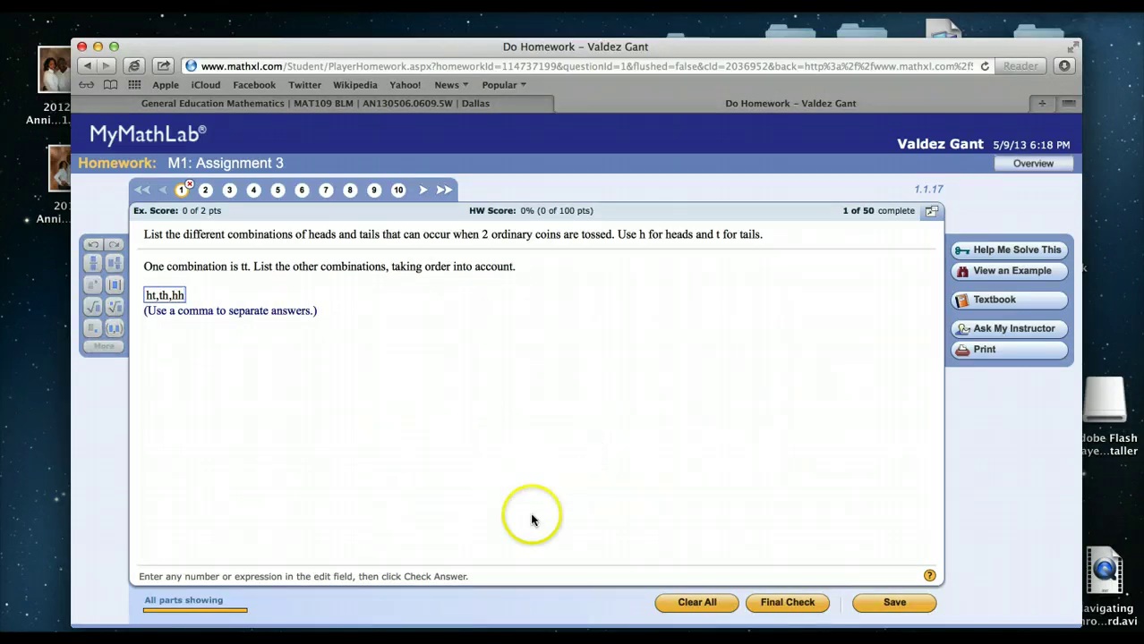
{"action": "left_click", "coordinate": [785, 602]}
{"action": "left_click", "coordinate": [540, 418]}
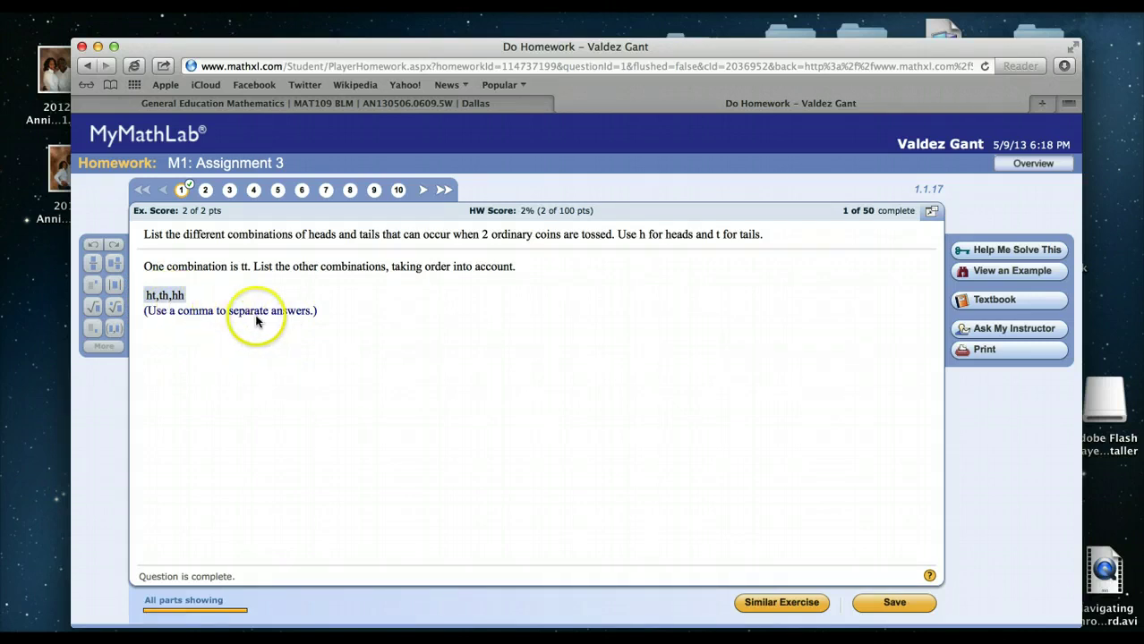
Step: Save the homework, view the M1 Assignment 3 page in the Argosy classroom and return to the Homework Overview
{"action": "left_click", "coordinate": [888, 607]}
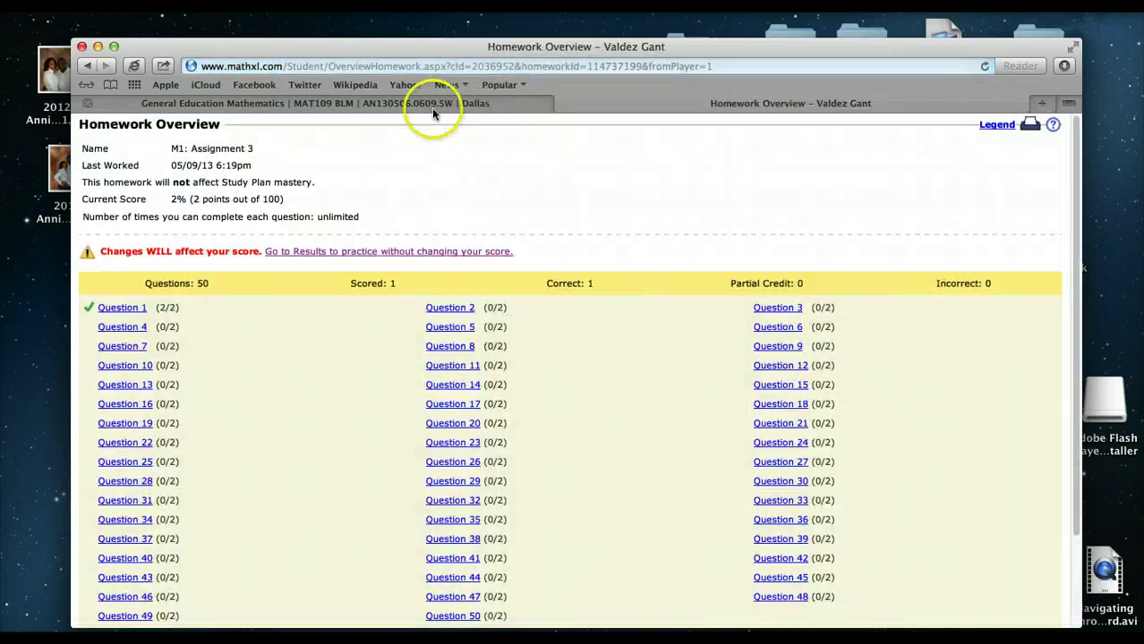
{"action": "left_click", "coordinate": [455, 104]}
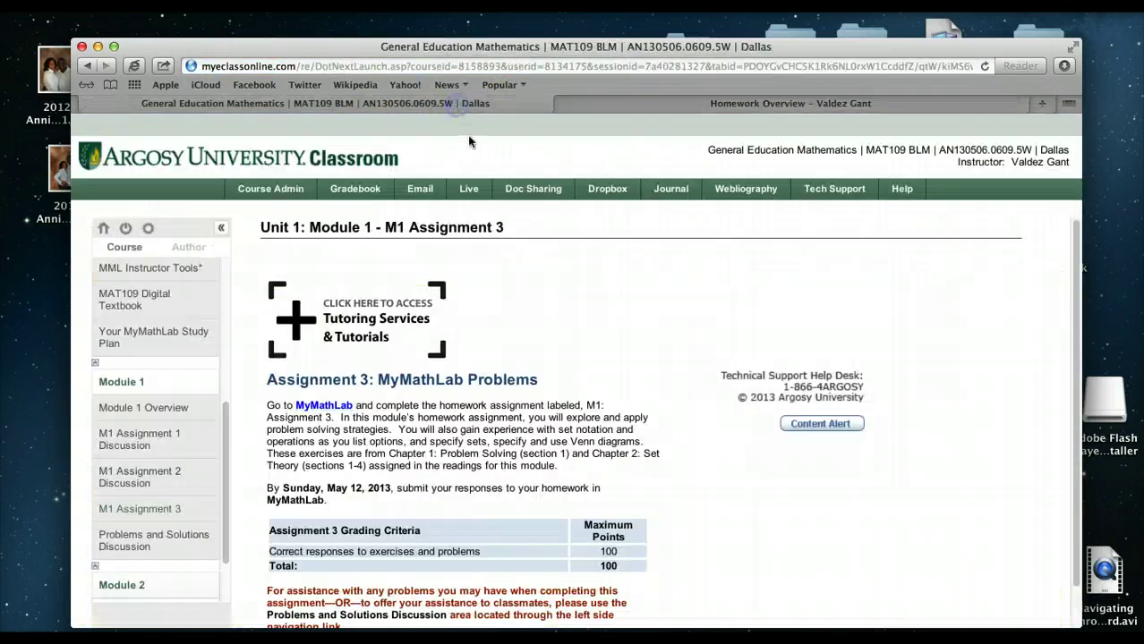
{"action": "left_click", "coordinate": [608, 104]}
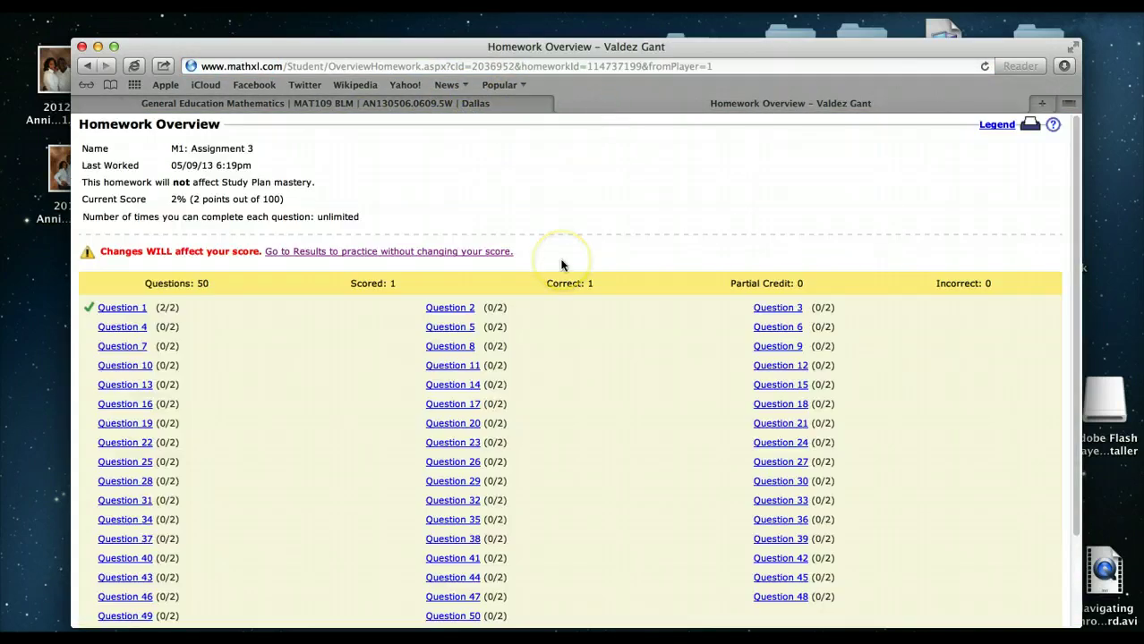